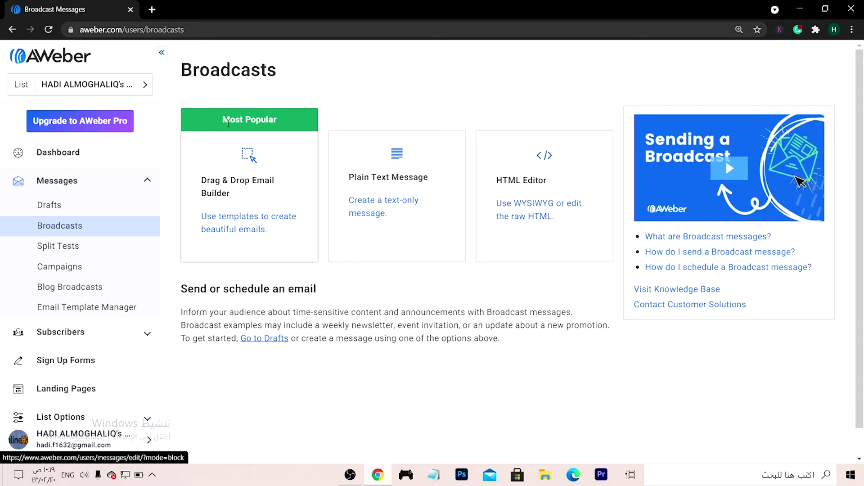
Step: Create a broadcast with the Drag & Drop Email Builder and clear all default text from its text block
click(254, 182)
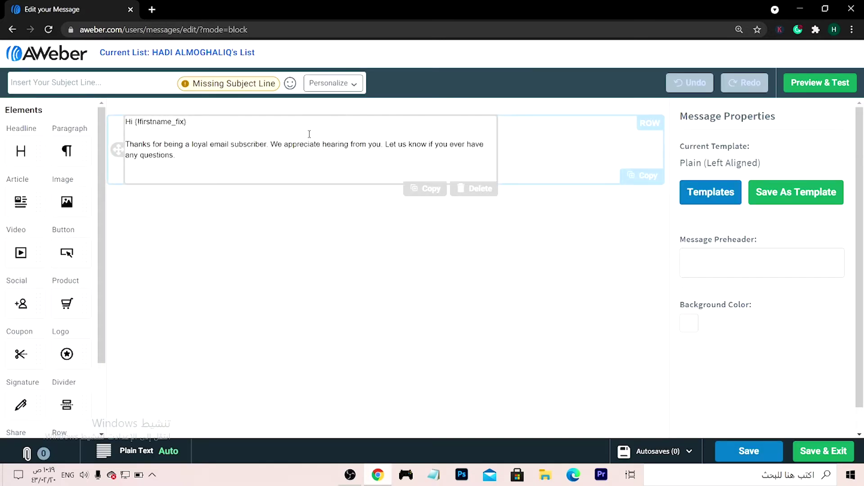
triple_click(239, 159)
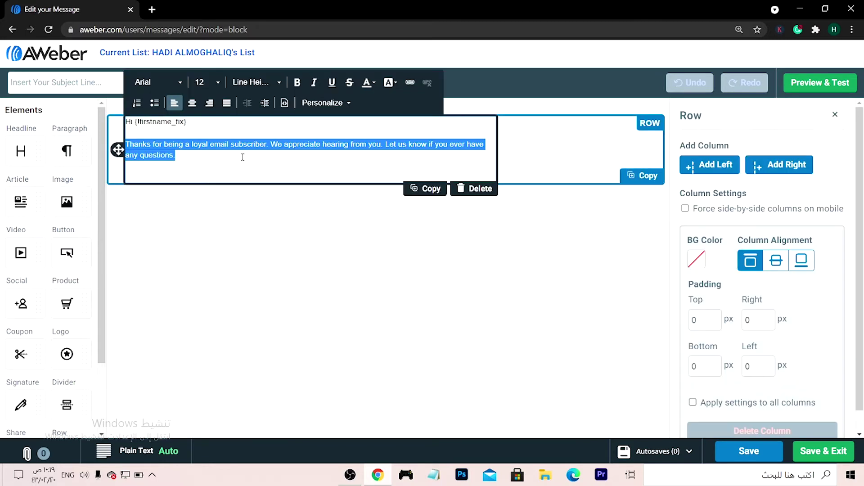
click(243, 158)
triple_click(186, 140)
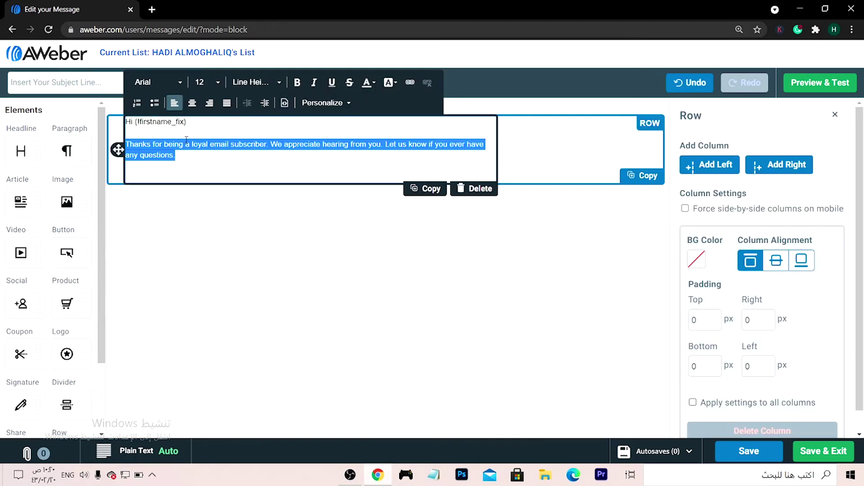
key(BackSpace)
key(BackSpace)
key(BackSpace)
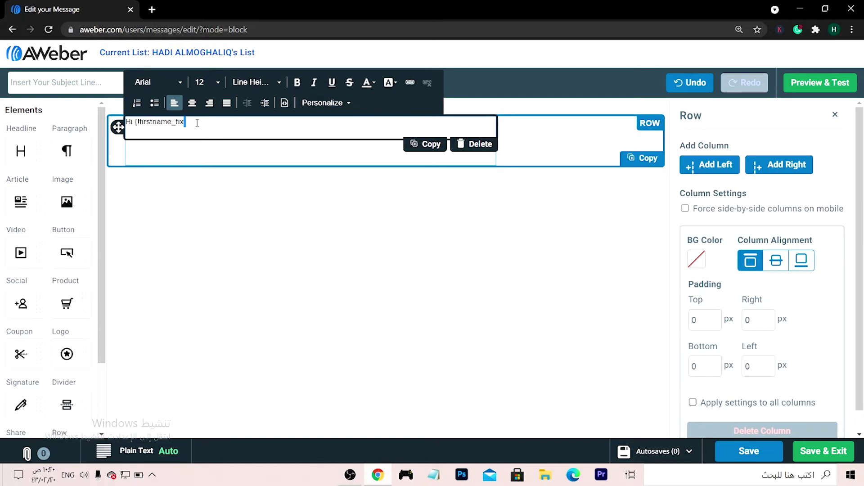
key(ctrl+a)
key(BackSpace)
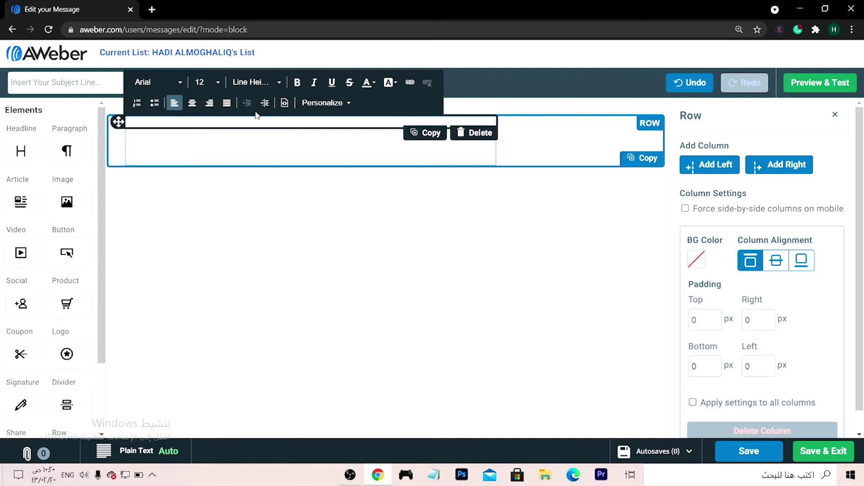
Step: Paste the copied Arabic greeting and article announcement into the empty text block
click(397, 172)
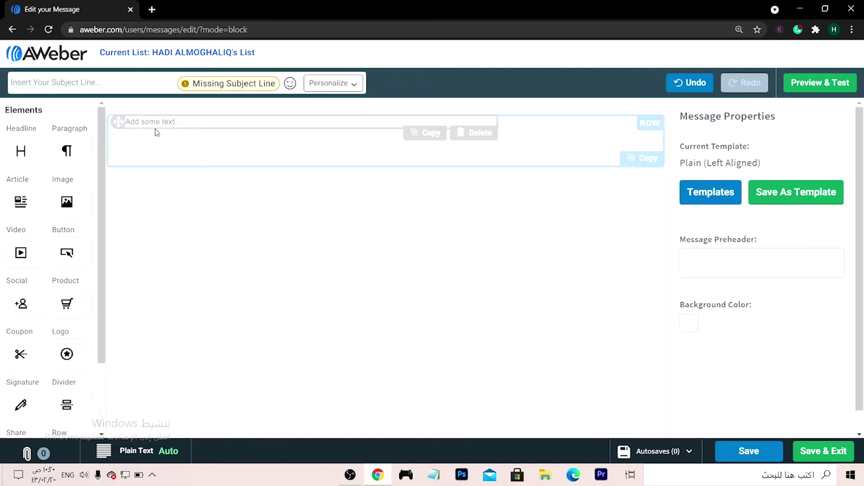
click(180, 124)
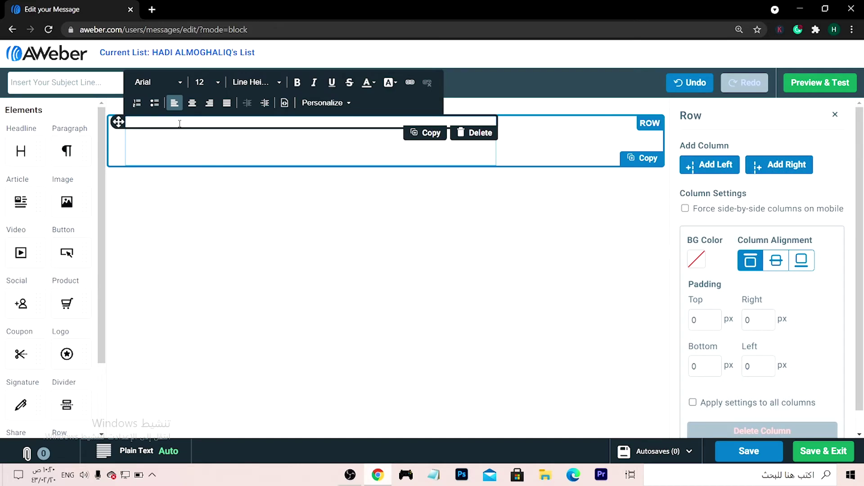
key(ctrl+v)
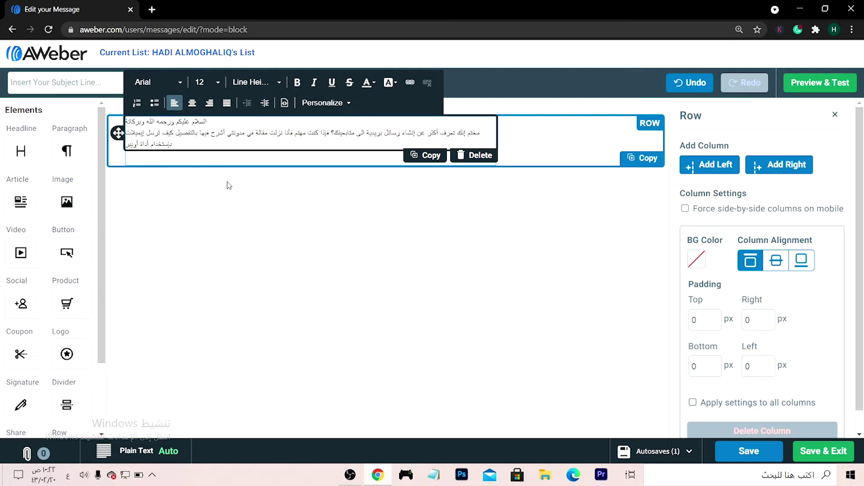
Step: Set the font size of the whole message text, greeting and paragraph, to 18
double_click(189, 133)
triple_click(213, 139)
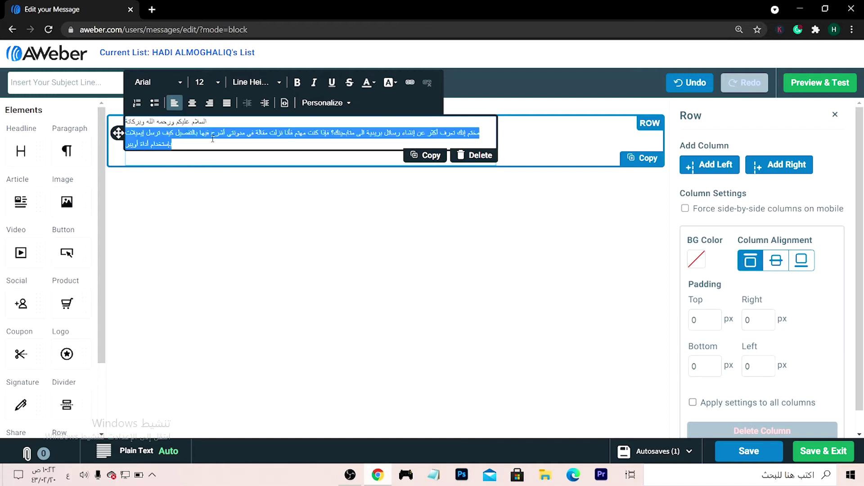
click(211, 122)
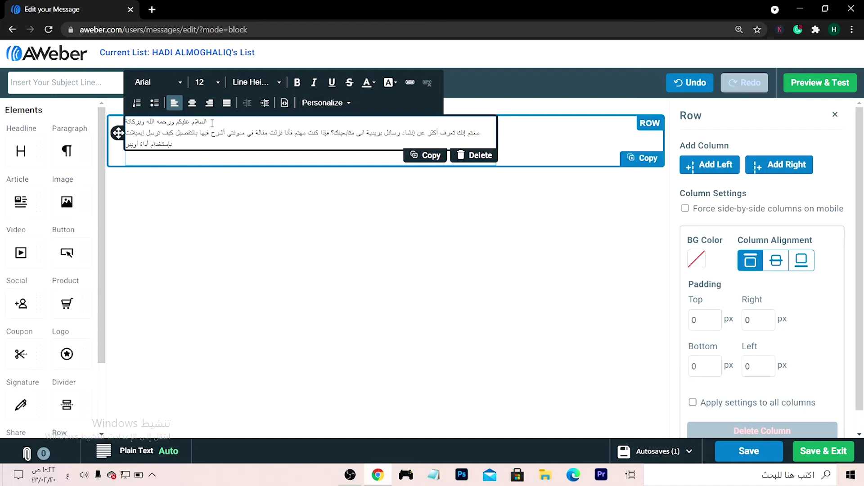
drag(211, 122, 172, 153)
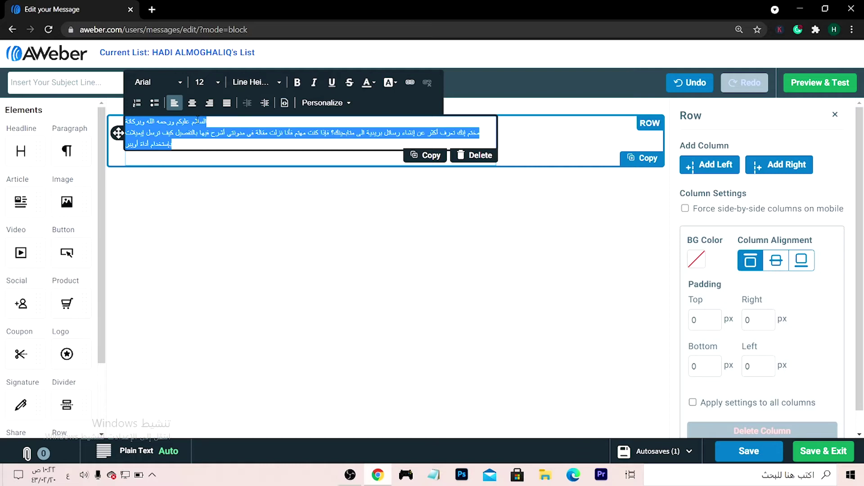
click(219, 83)
scroll(211, 185, down, 2)
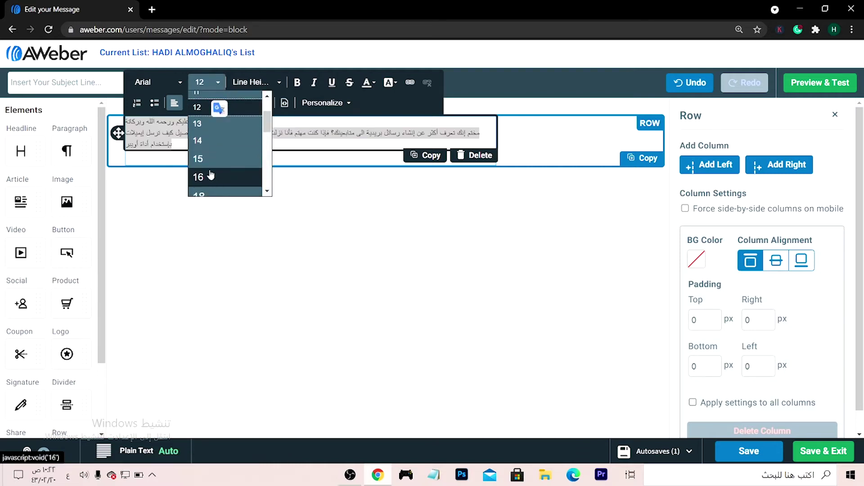
click(209, 175)
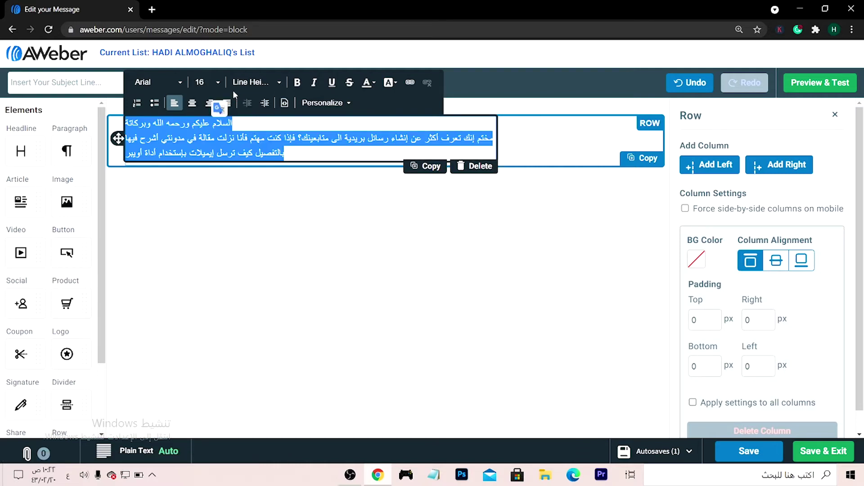
scroll(207, 83, down, 2)
Step: Change the font of the whole message text to Verdana and make it bold
click(172, 85)
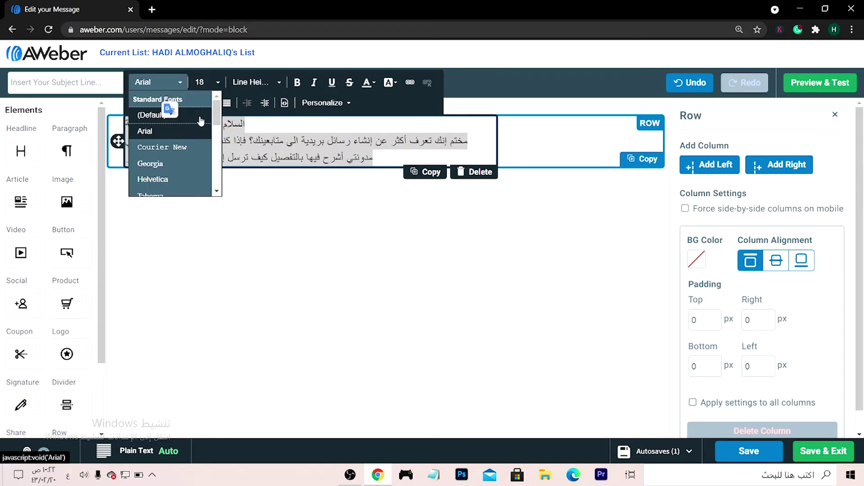
scroll(169, 135, down, 3)
click(162, 187)
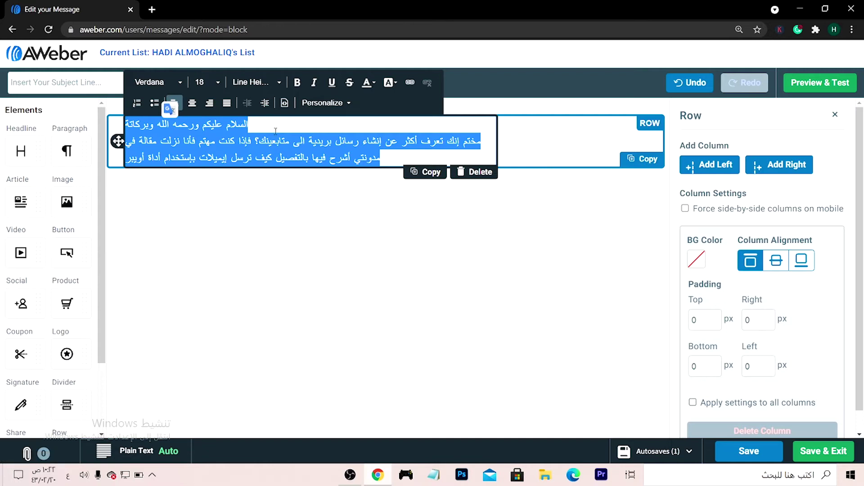
click(301, 85)
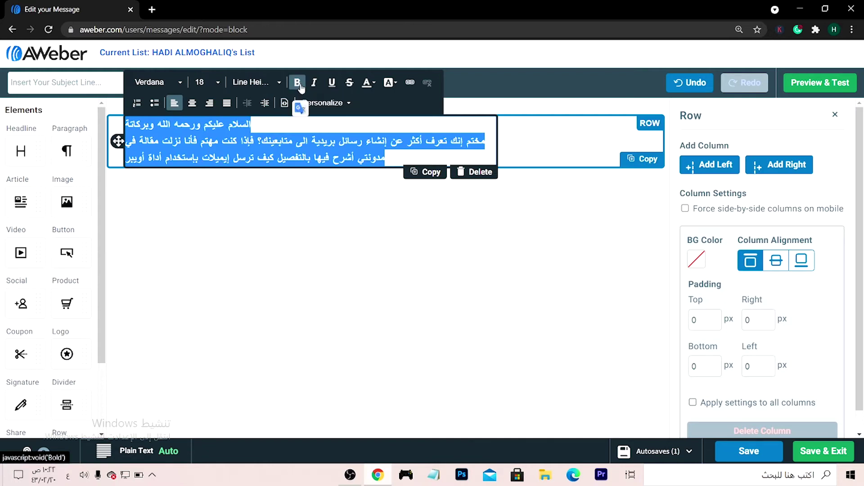
click(326, 140)
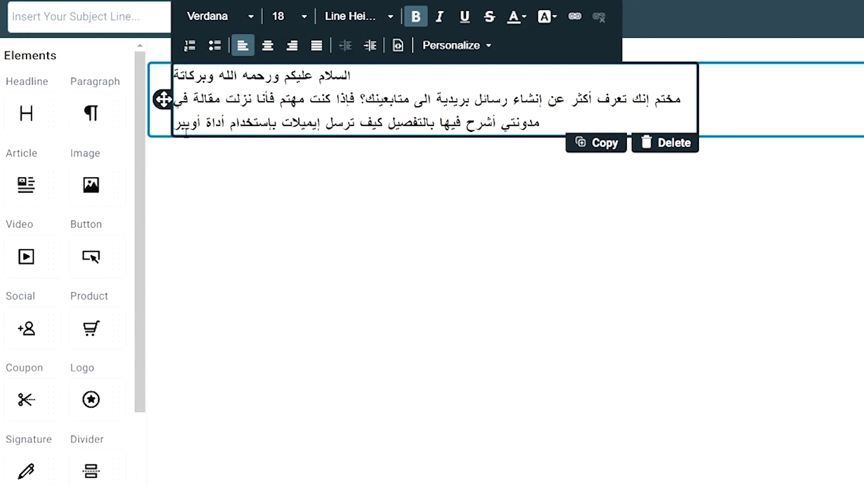
Step: Underline the word "أويبر" at the end of the message paragraph
double_click(186, 132)
click(462, 30)
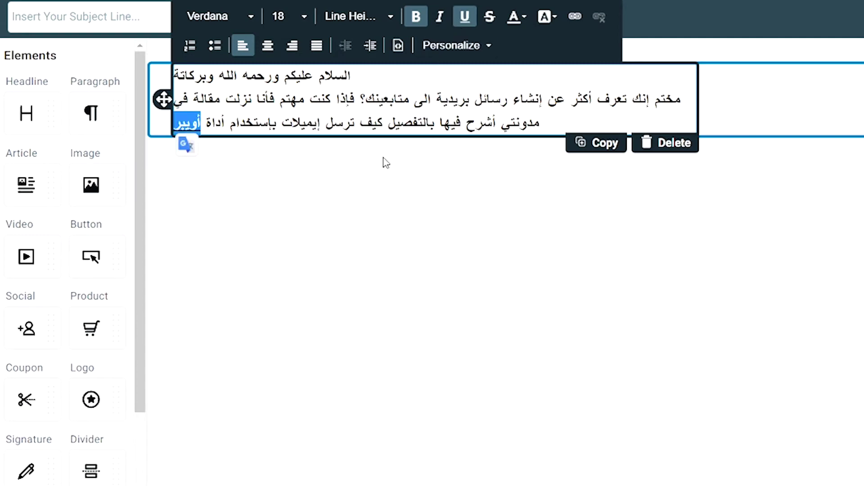
click(212, 155)
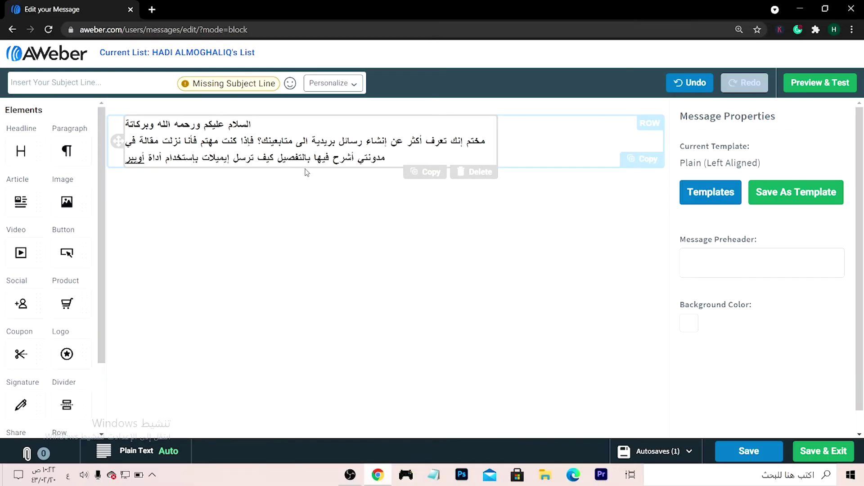
click(388, 157)
triple_click(347, 143)
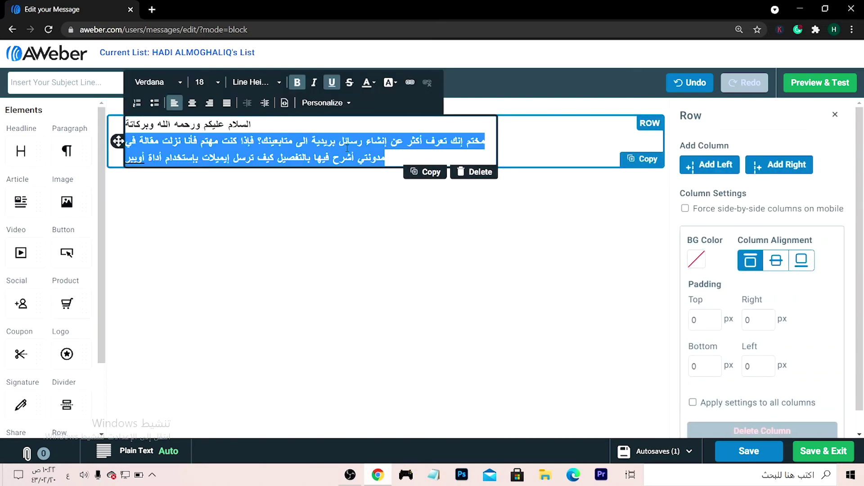
click(373, 82)
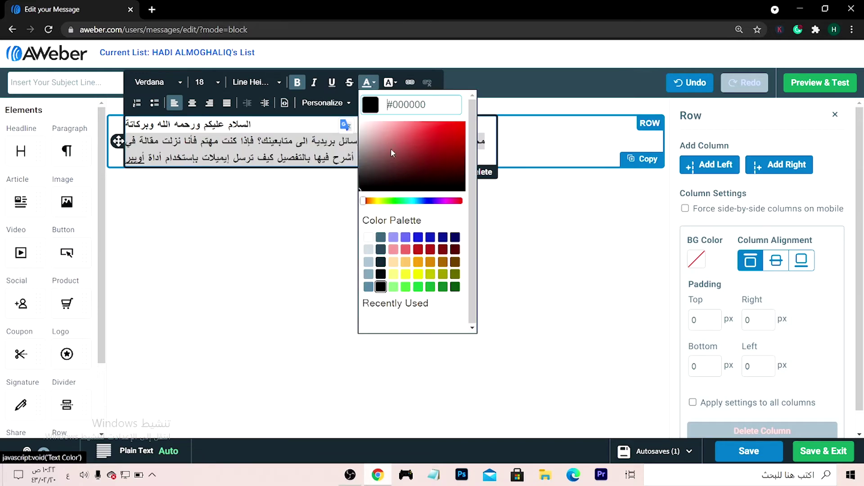
click(293, 189)
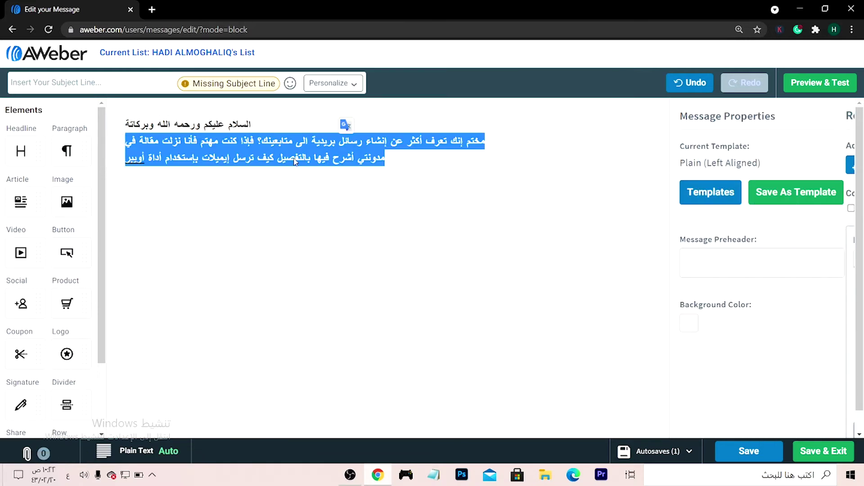
Step: Align the greeting line to the right and center the paragraph below it
click(226, 146)
triple_click(226, 144)
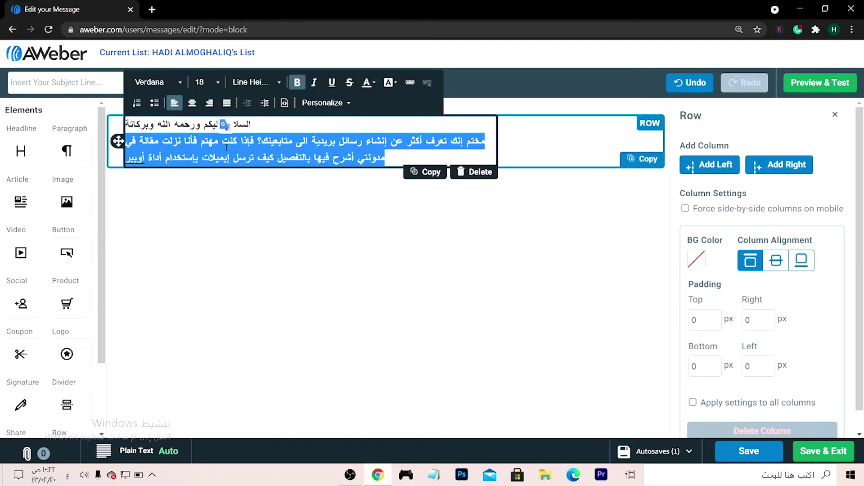
click(192, 102)
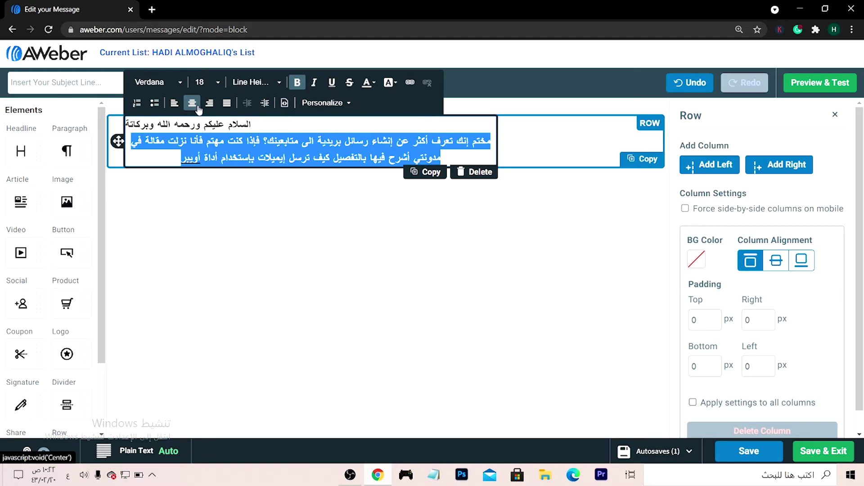
double_click(235, 125)
triple_click(234, 127)
click(209, 102)
triple_click(227, 146)
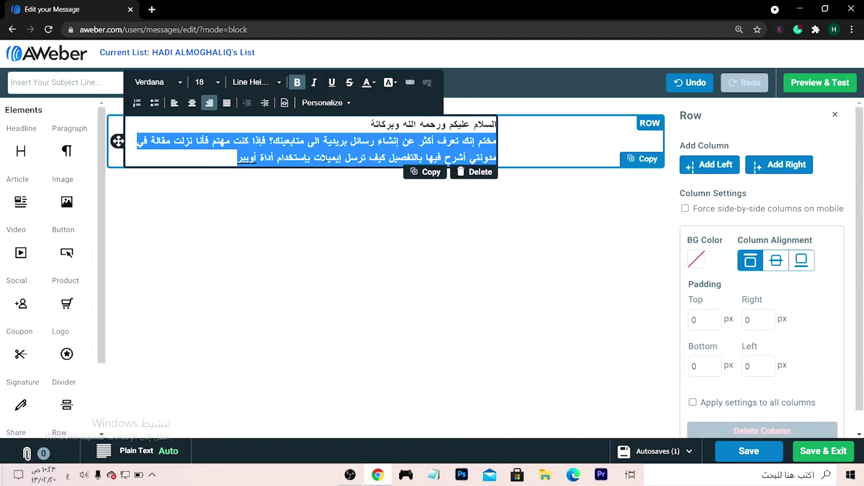
click(192, 103)
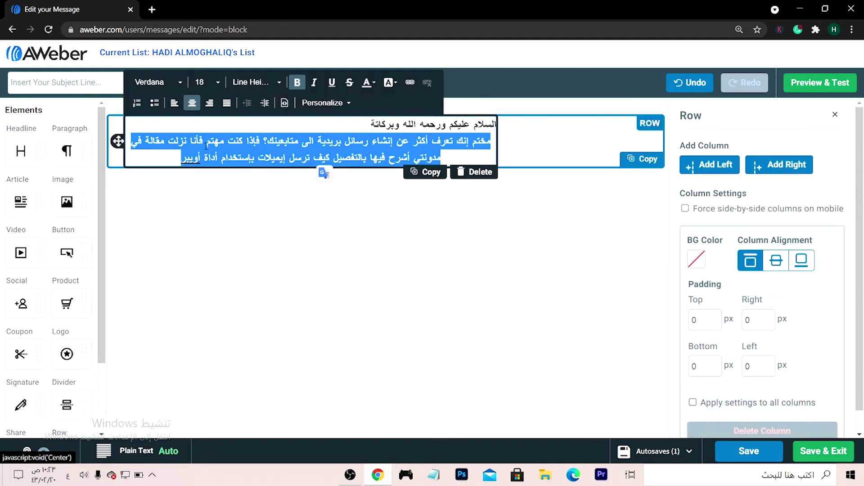
click(227, 225)
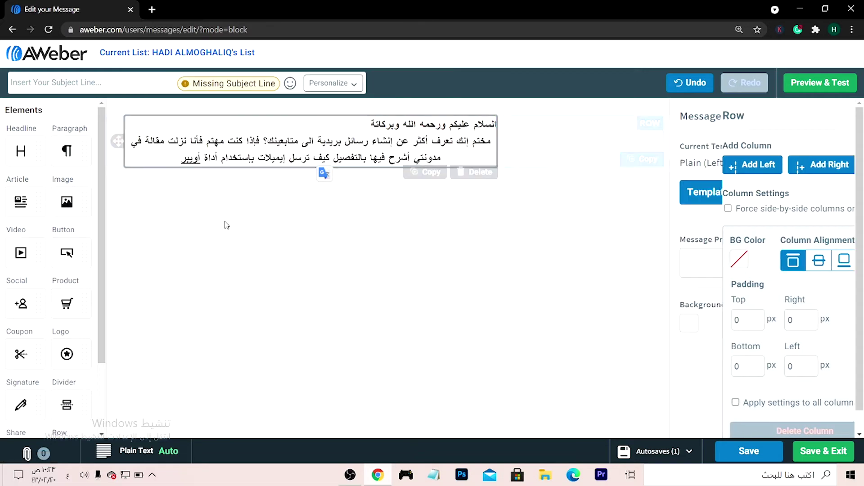
Step: Set the font size of the greeting line to 22
triple_click(415, 124)
click(207, 82)
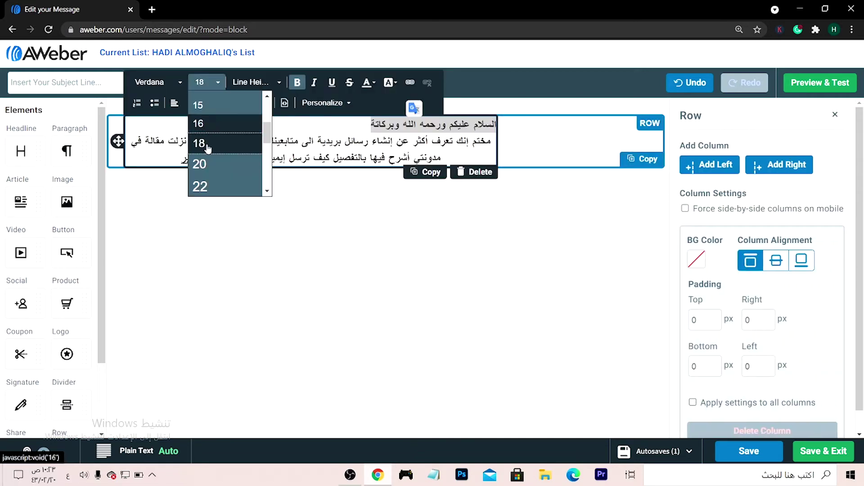
click(216, 183)
click(337, 221)
Step: Add a new line below the paragraph reading "إقرأ المقالة من هنا"
click(448, 167)
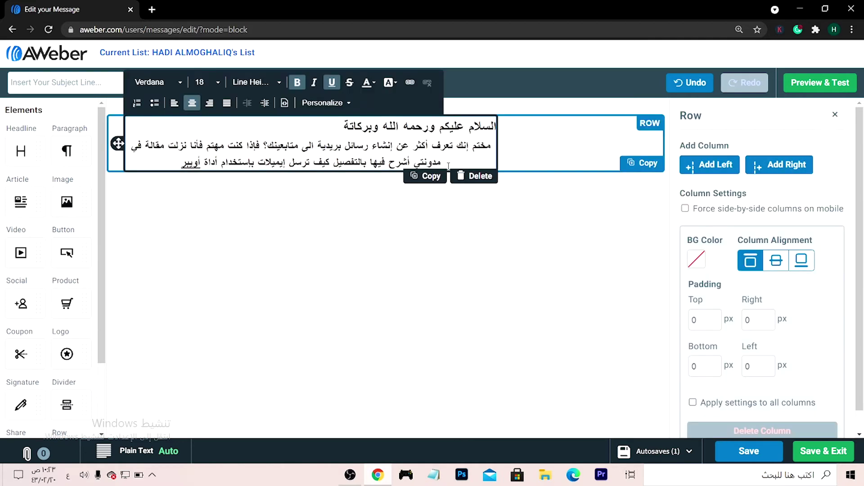
key(Return)
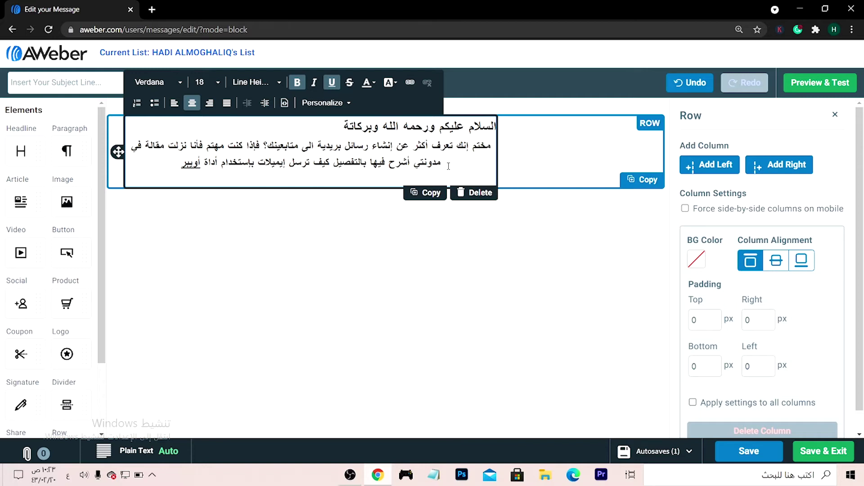
text(إقرأ المقالة من هنا)
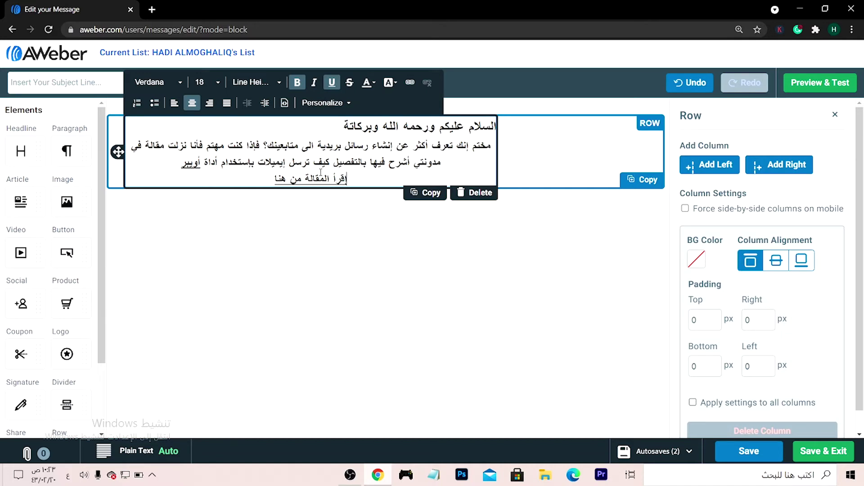
drag(268, 180, 301, 181)
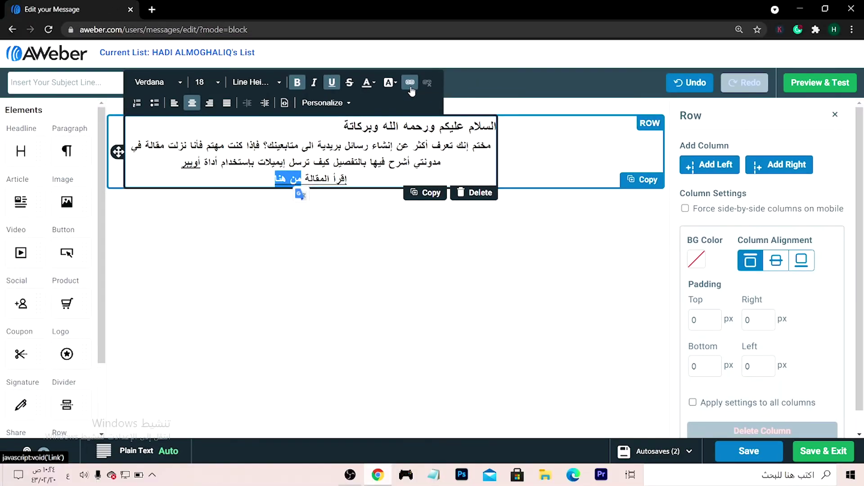
click(400, 63)
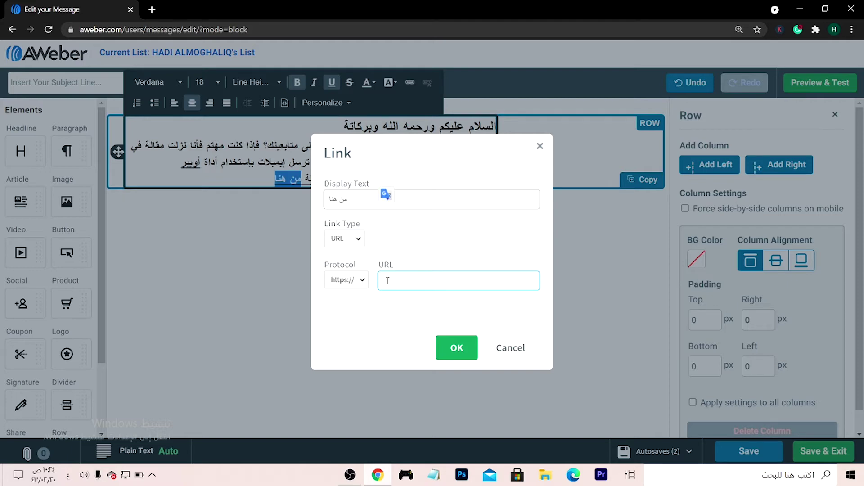
click(462, 353)
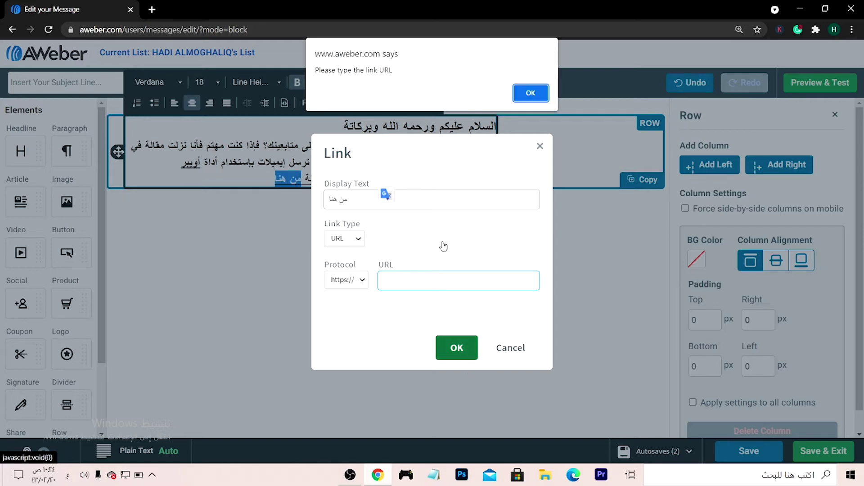
click(533, 91)
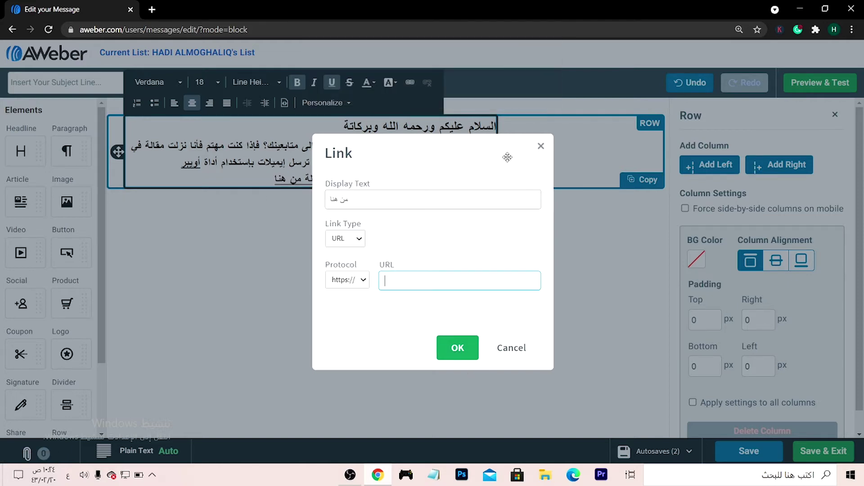
click(540, 146)
Step: Add an empty line below "إقرأ المقالة من هنا" in the message text
click(356, 182)
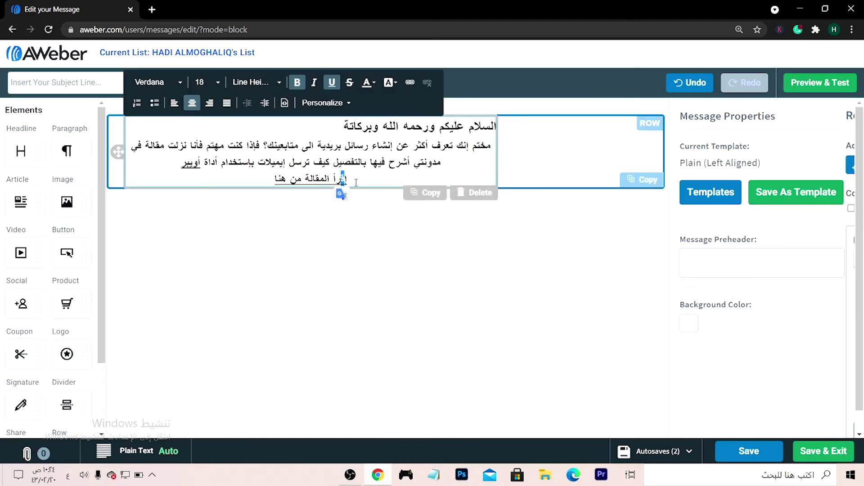
key(Return)
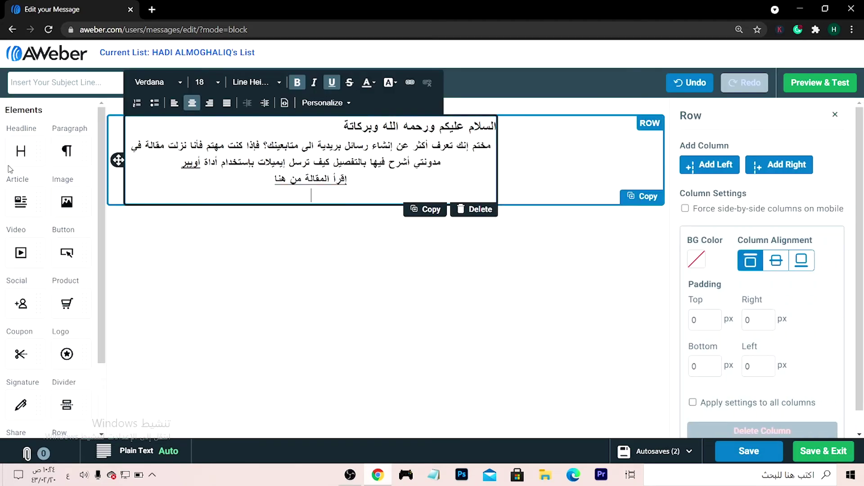
Step: Insert a Video element below the message text and delete it again
drag(21, 252, 212, 174)
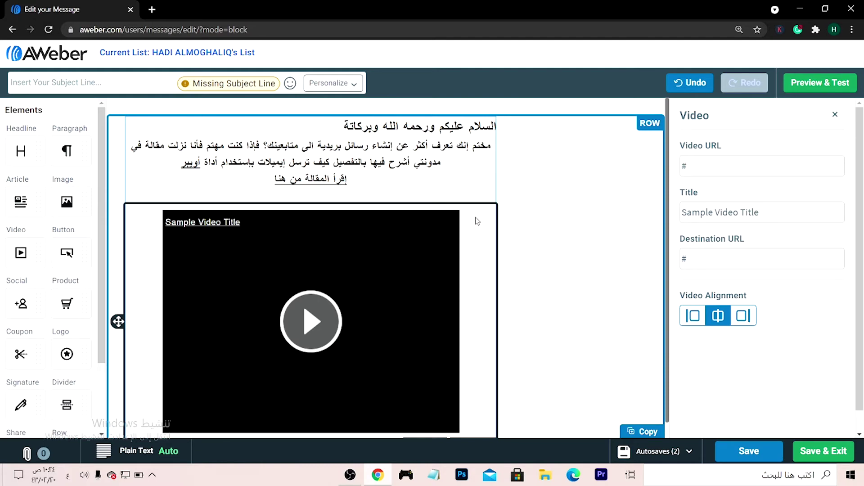
scroll(481, 408, down, 1)
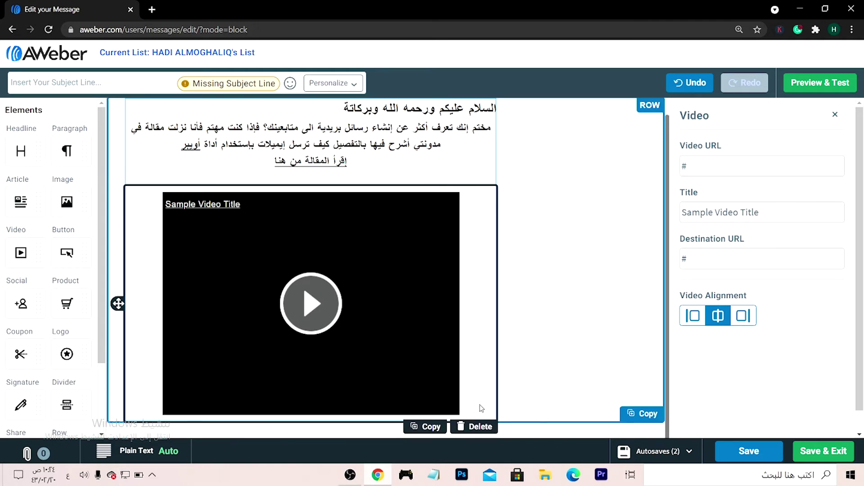
click(473, 428)
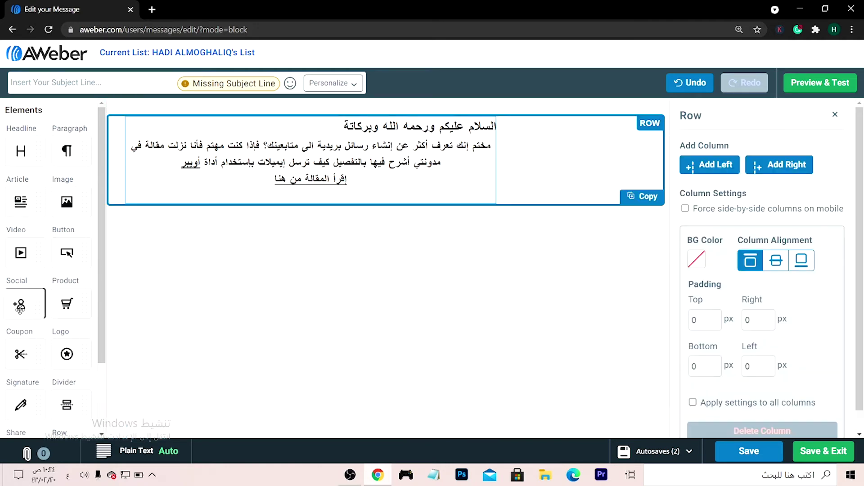
Step: Add a Social element below the message text and check the link field of its Instagram account
drag(27, 304, 288, 207)
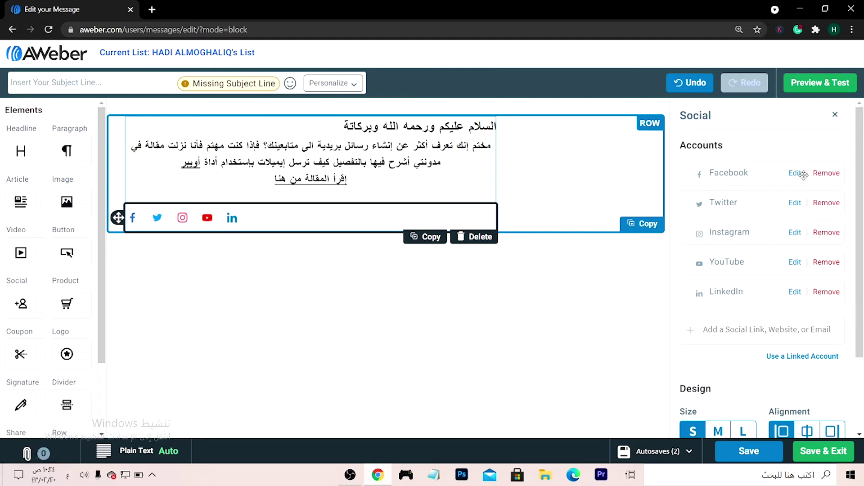
click(795, 234)
triple_click(767, 262)
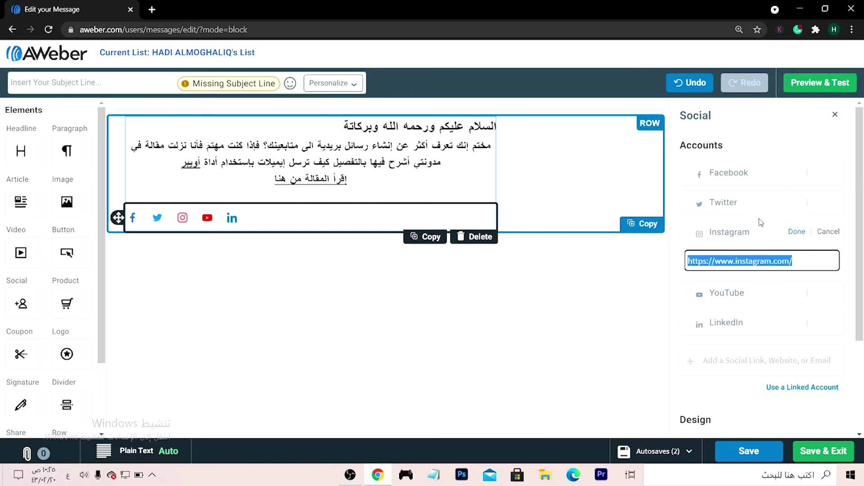
click(805, 232)
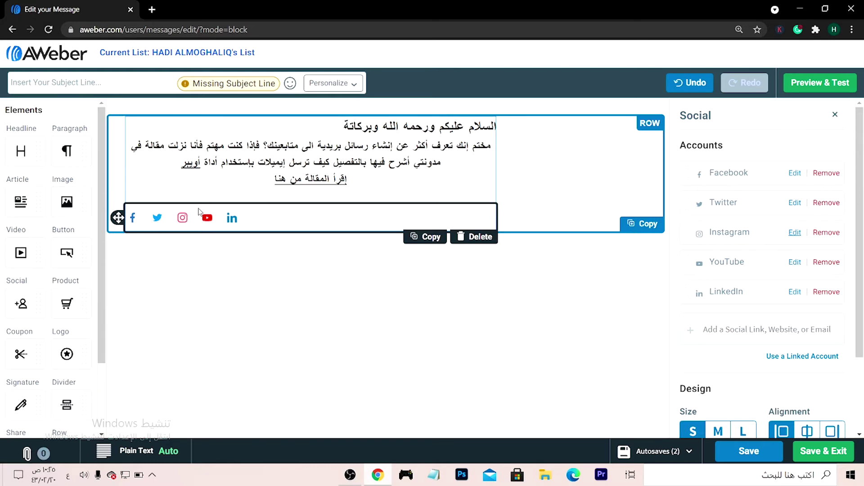
click(480, 217)
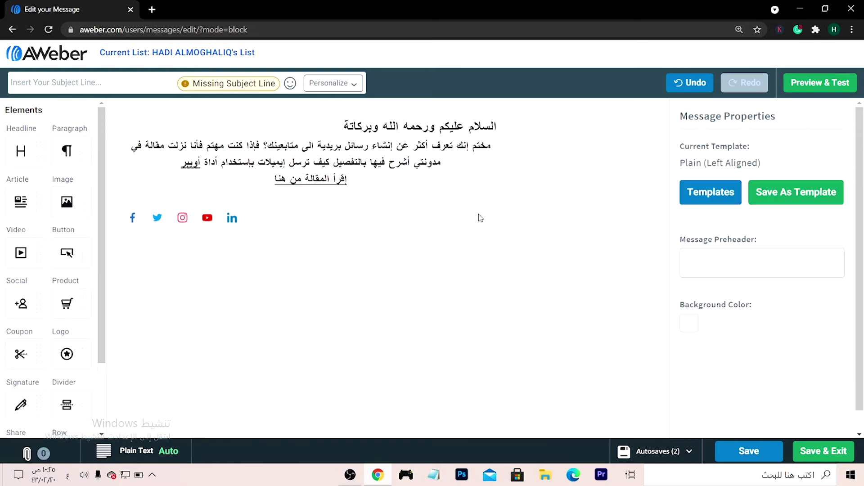
Step: Check the message in the preview, return to the editor, and save and exit the message
click(816, 93)
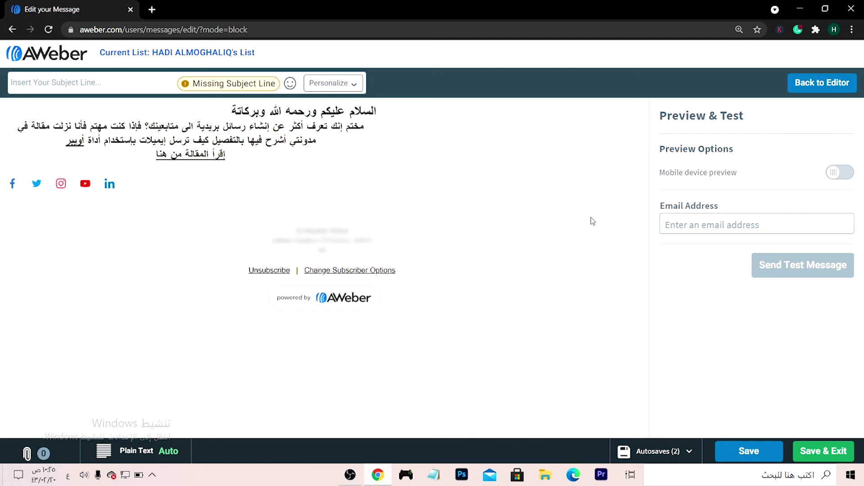
click(822, 83)
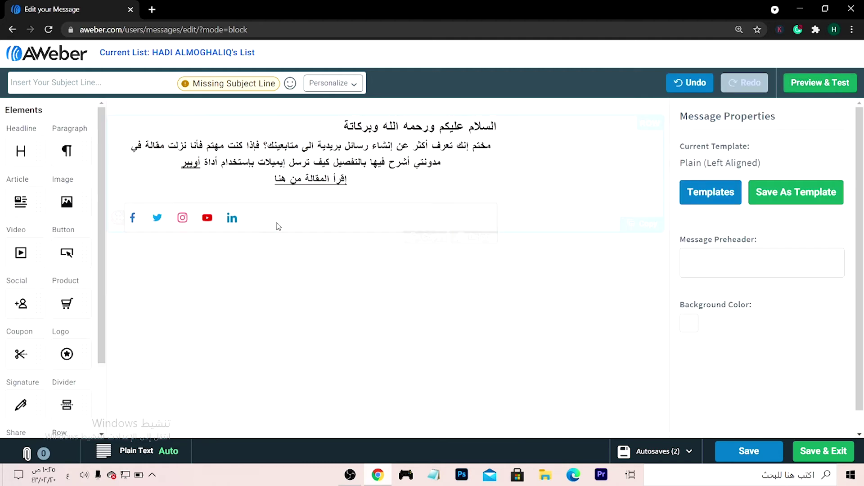
click(155, 221)
click(820, 82)
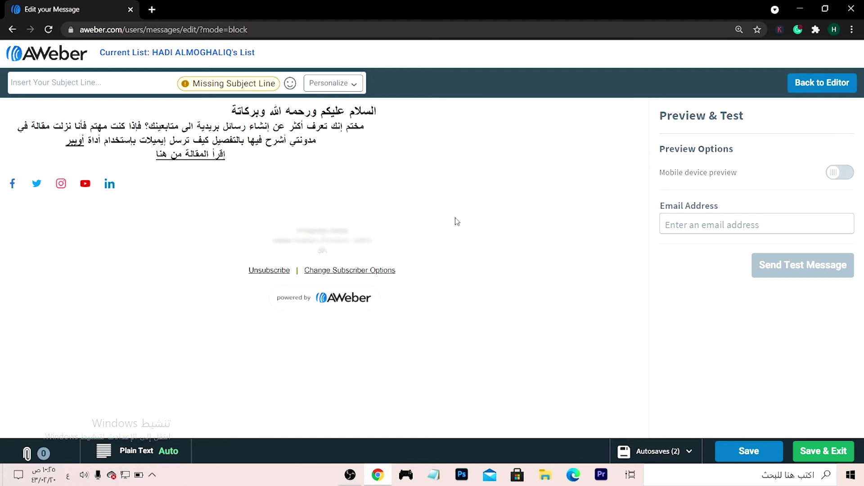
click(811, 84)
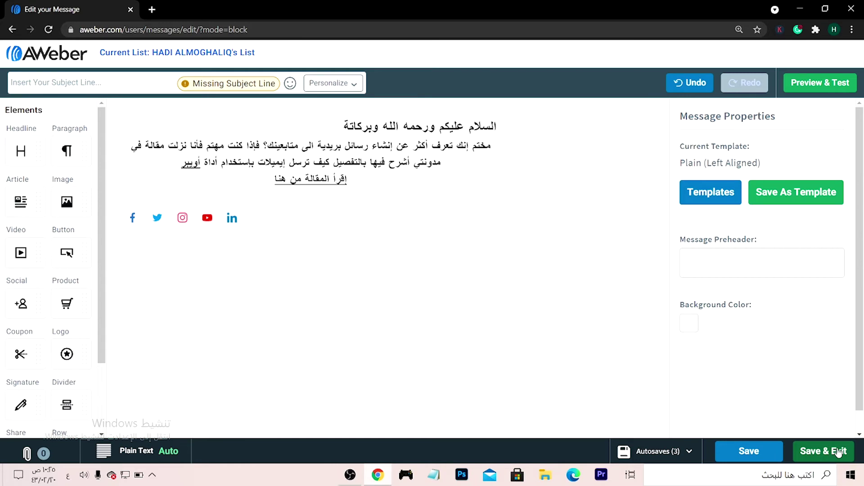
click(839, 451)
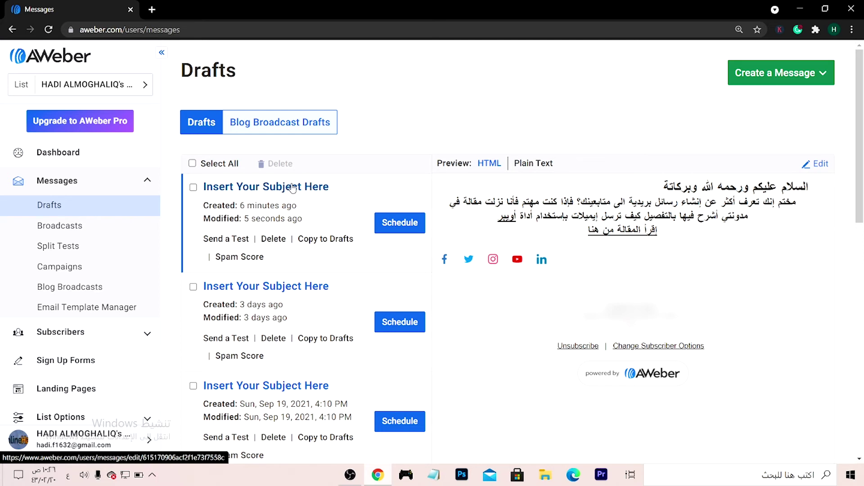
Step: Reopen the newest draft, set its subject line to "إرسل إيميلات إحترافية لمتابعينك....", and save and exit it
click(294, 188)
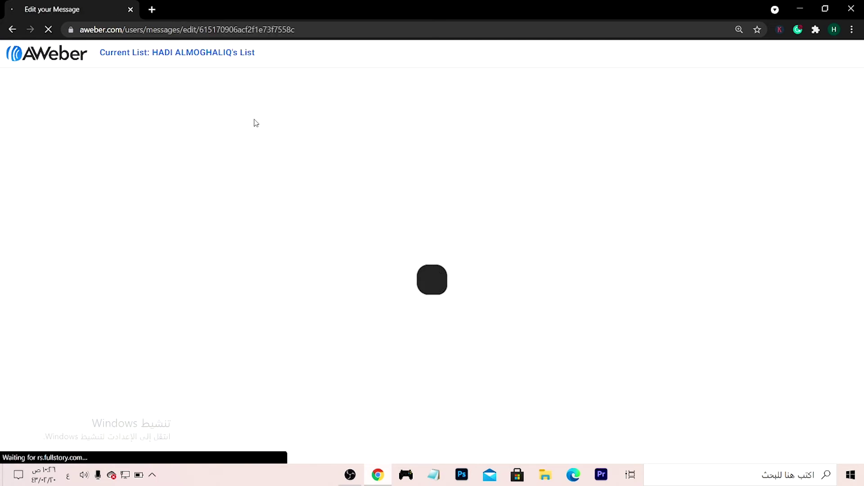
key(XF86MonBrightnessDown)
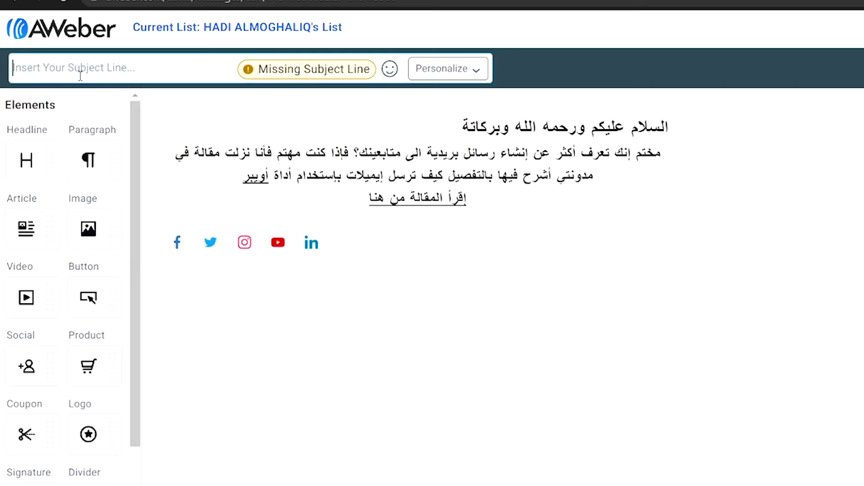
click(81, 75)
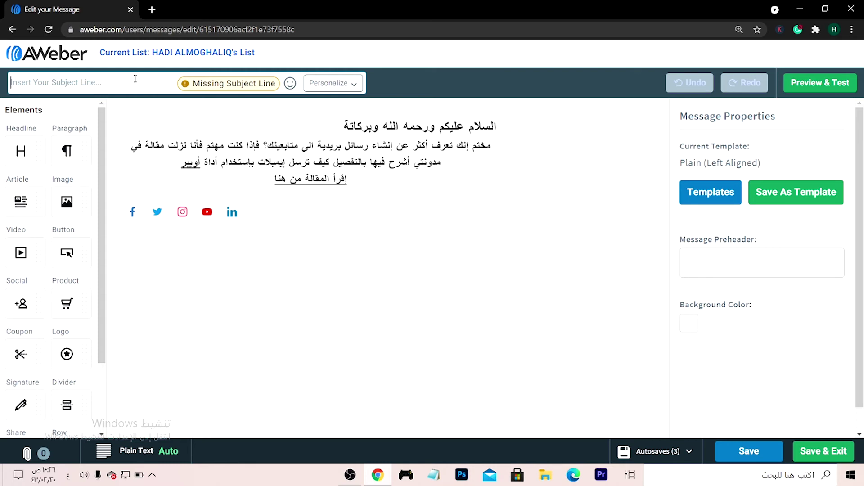
text(إرسل إيميلات إحترافية لمتابعينك)
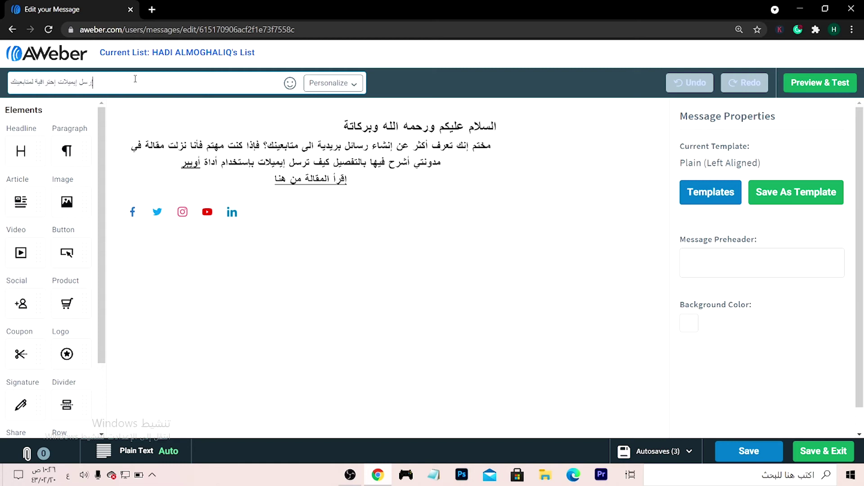
text(م)
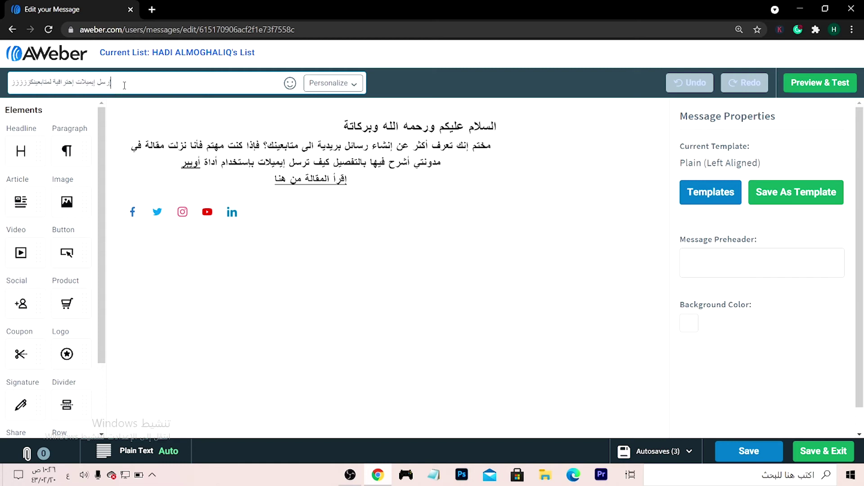
key(BackSpace)
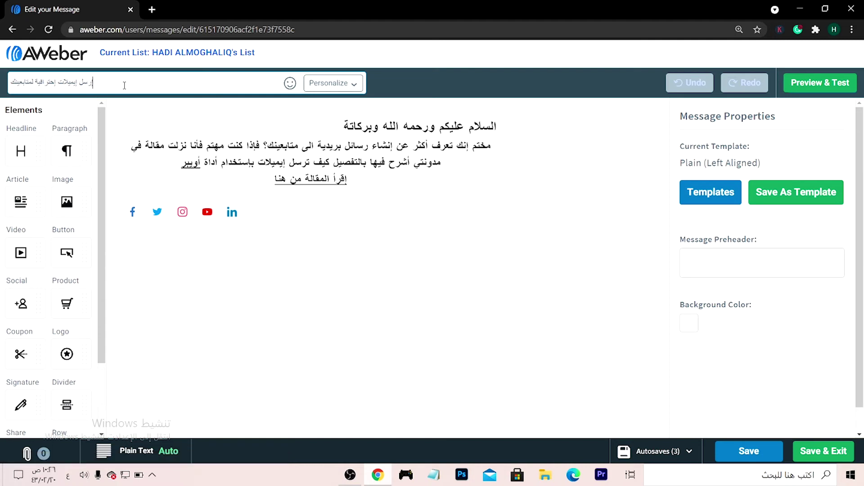
text(....)
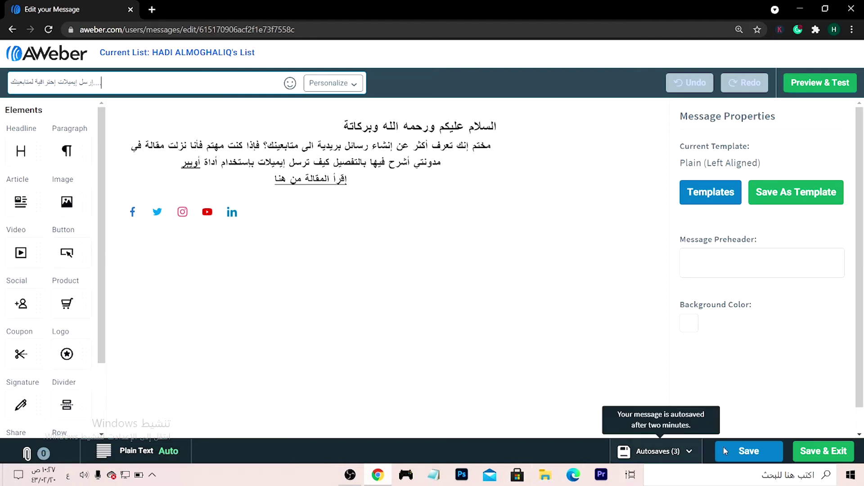
click(816, 448)
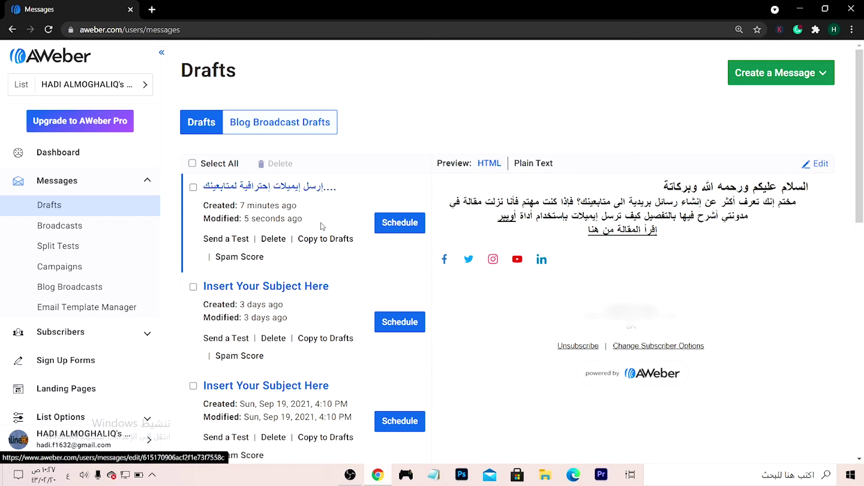
Step: Open the broadcast settings for scheduling the newest draft and review its sharing options and recipient list
click(397, 225)
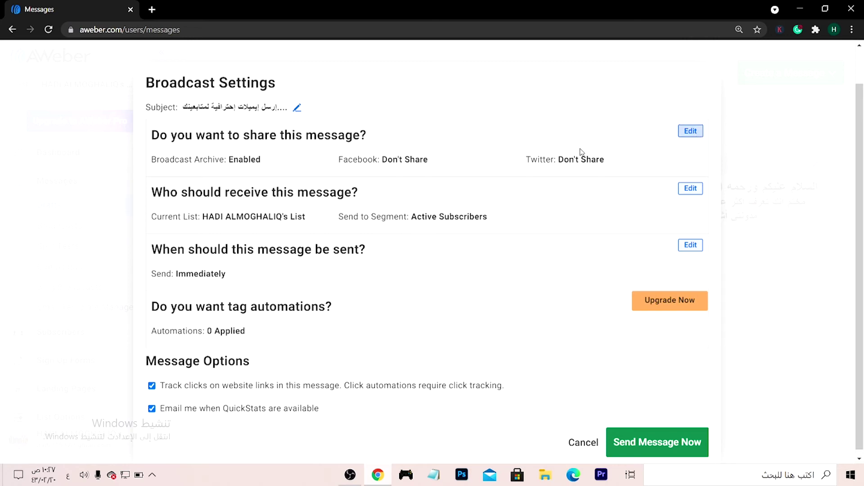
drag(540, 161, 596, 160)
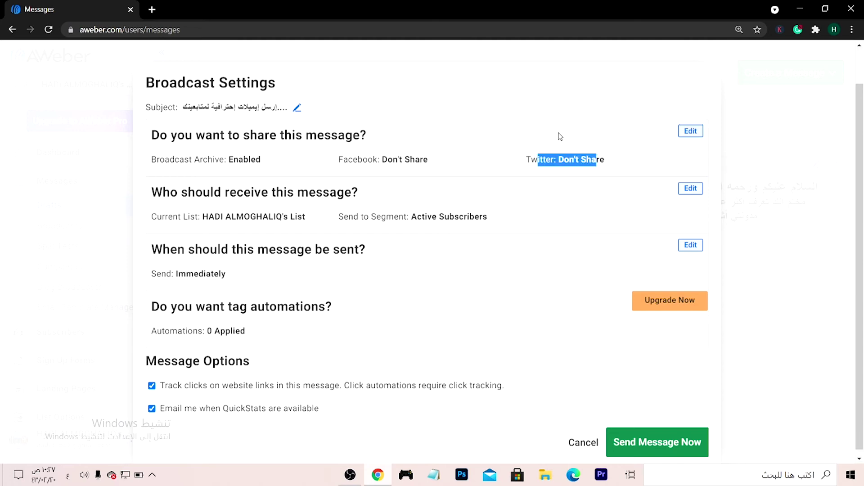
drag(366, 160, 439, 160)
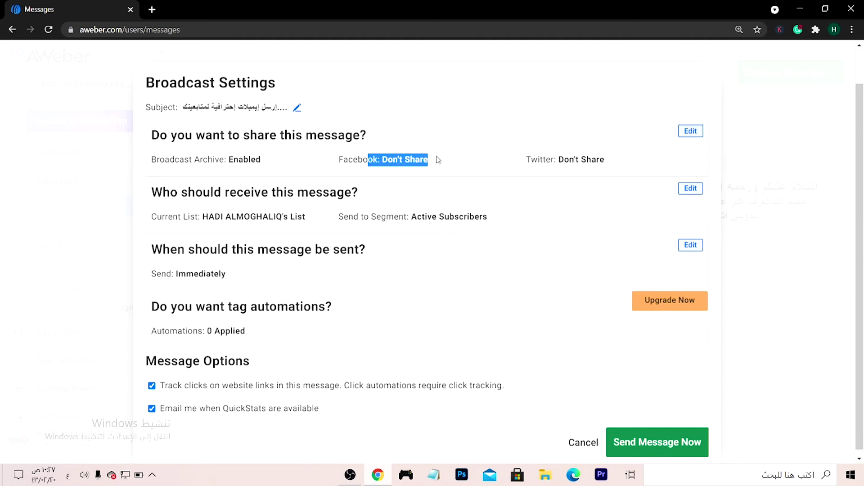
drag(225, 160, 265, 165)
click(317, 163)
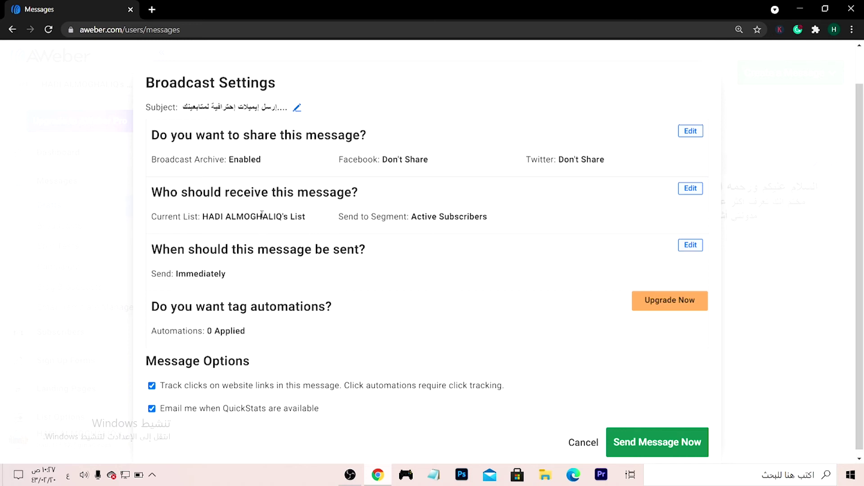
drag(203, 217, 310, 217)
click(210, 216)
Step: Open the recipient settings for editing and examine the current list and the available subscriber segments
click(681, 190)
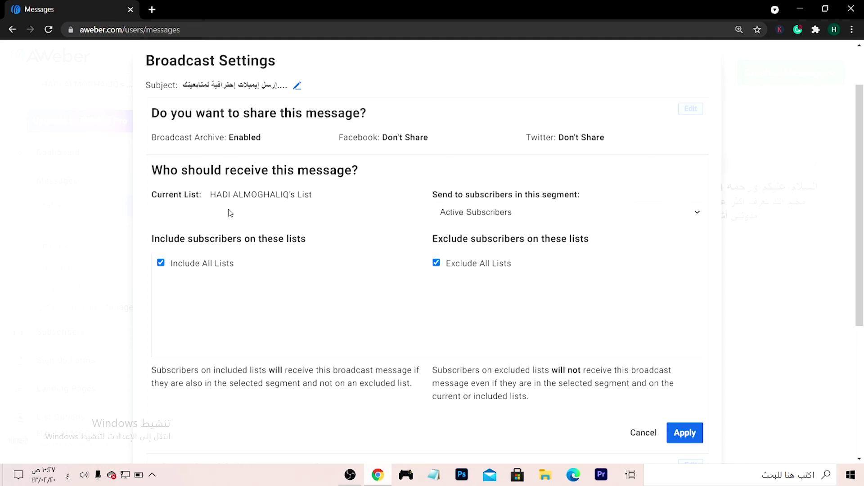
drag(212, 195, 305, 194)
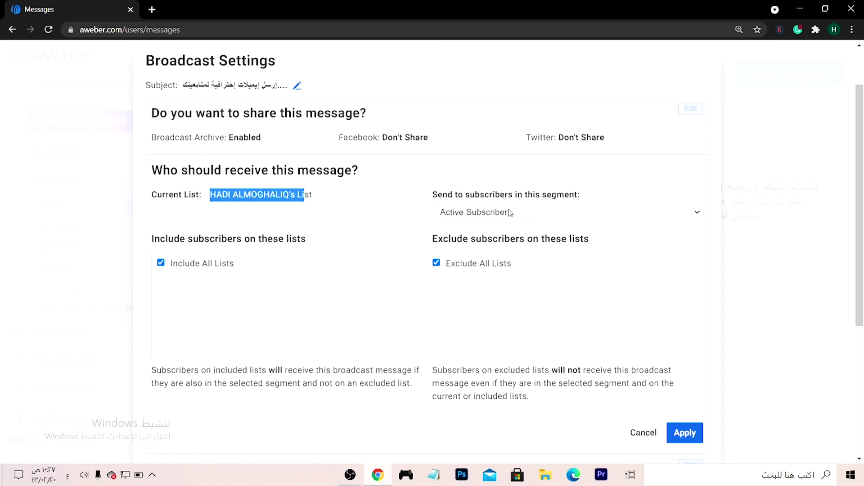
click(617, 212)
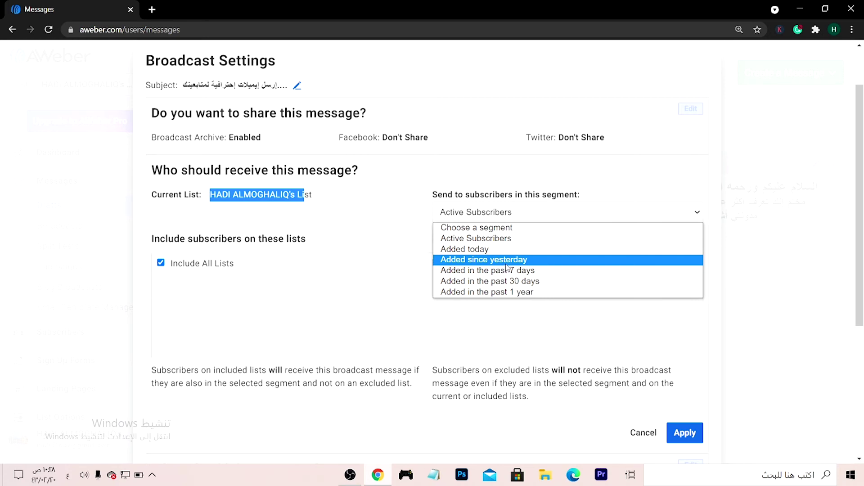
click(400, 241)
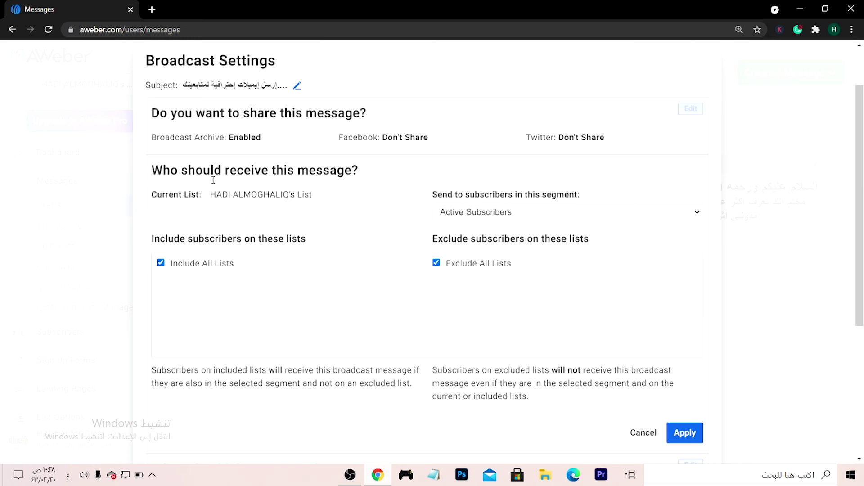
drag(214, 195, 288, 194)
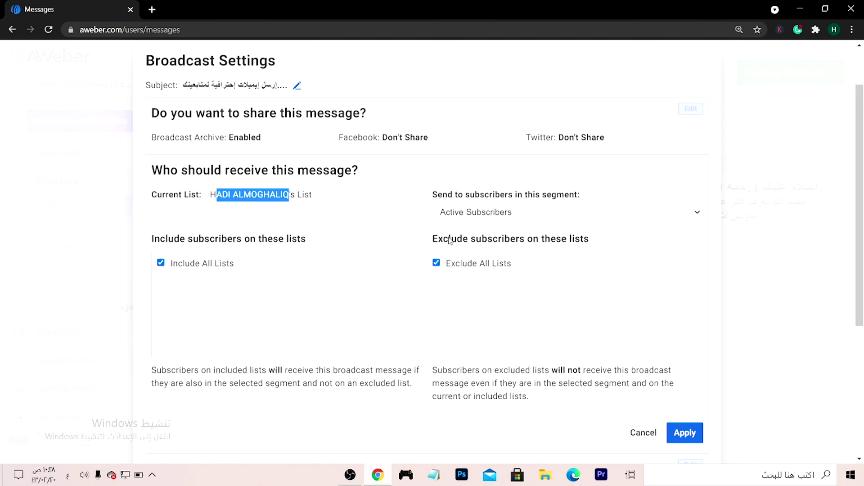
Step: Apply the recipient settings, open the send schedule for editing, and pick Tuesday, September 28, 2021 as the send date
click(685, 433)
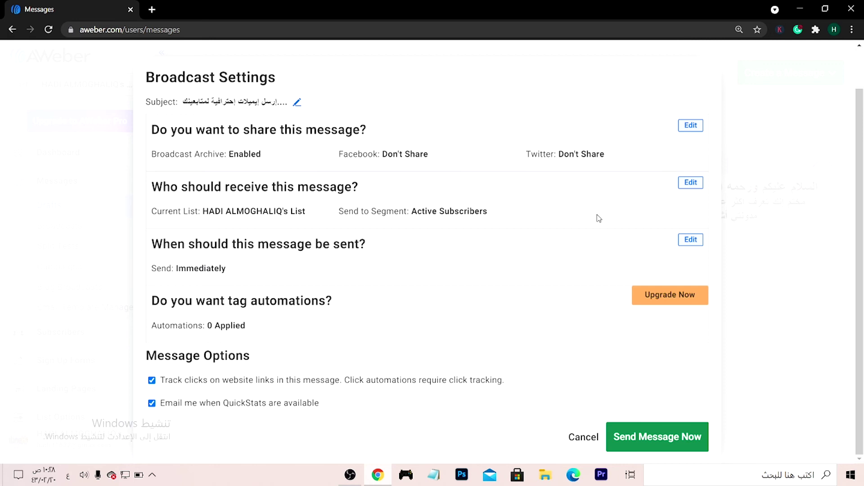
click(690, 246)
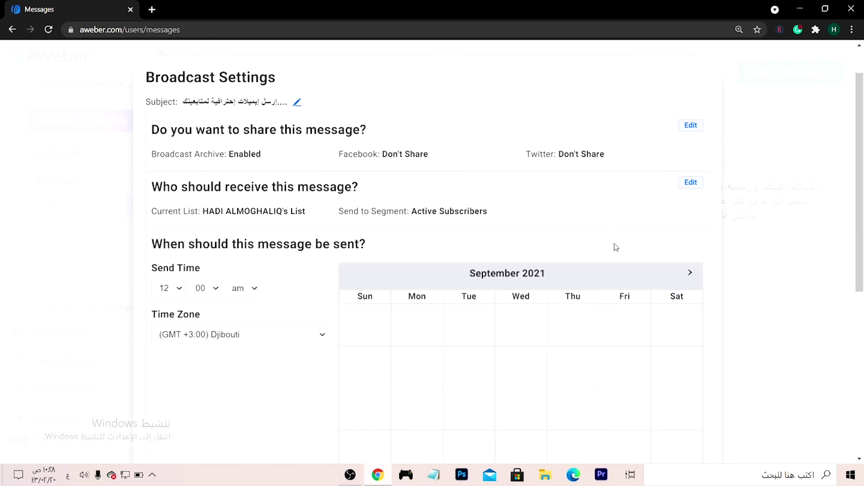
scroll(457, 342, down, 1)
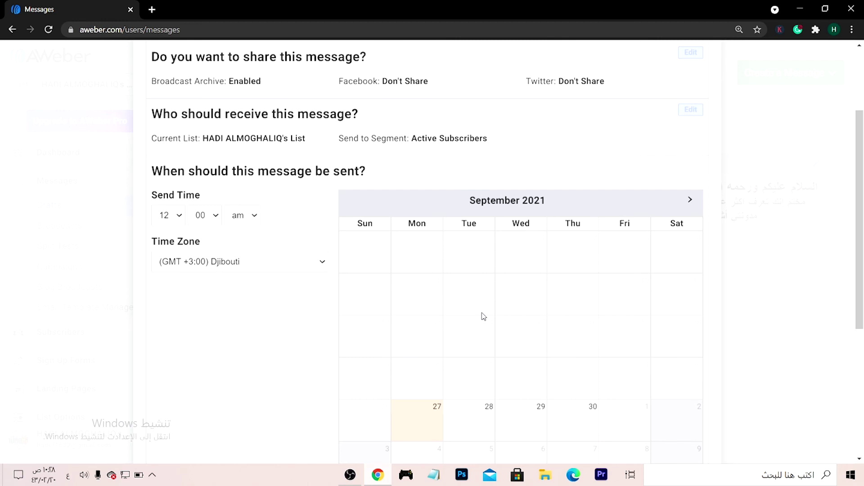
click(471, 422)
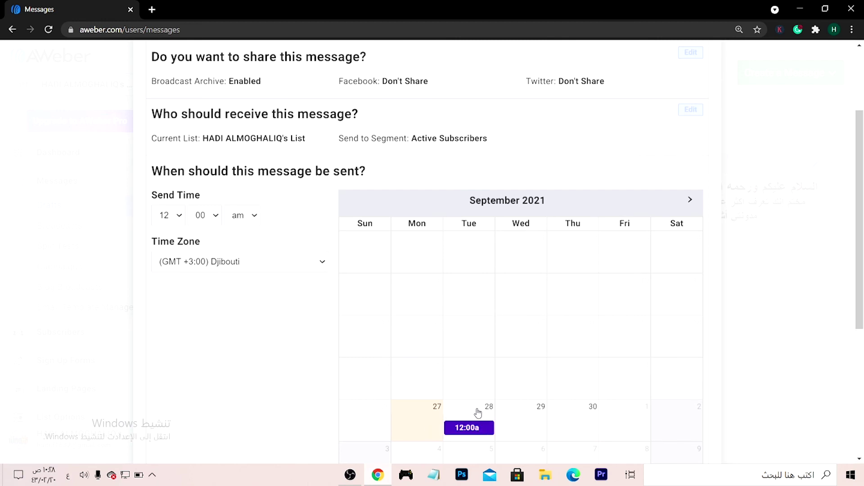
Step: Set the hour of the broadcast's send time to 9 am
click(171, 217)
click(176, 221)
click(177, 221)
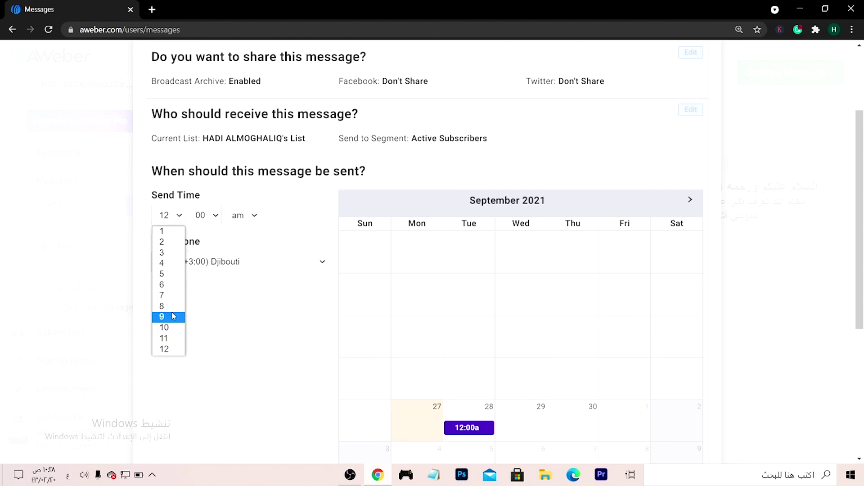
click(174, 317)
Step: Set the broadcast's send time to 3:00 pm and apply the schedule
click(166, 217)
click(163, 253)
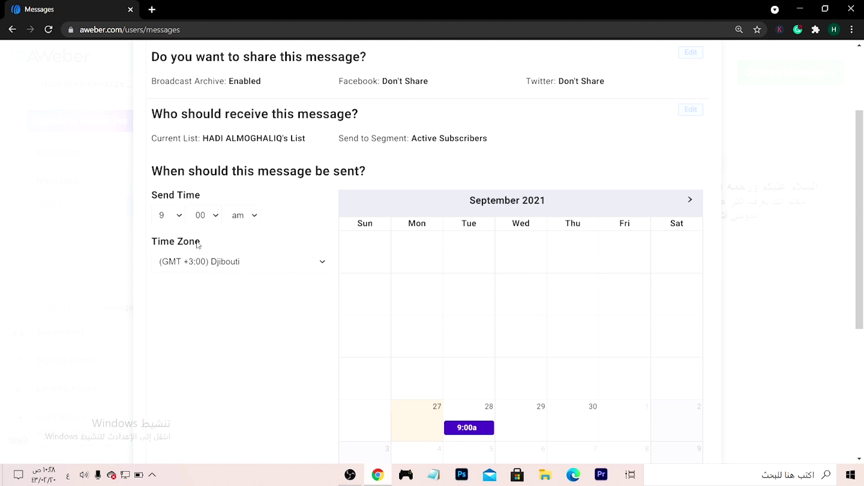
click(205, 215)
click(201, 231)
click(243, 215)
click(239, 241)
scroll(538, 342, down, 5)
click(682, 267)
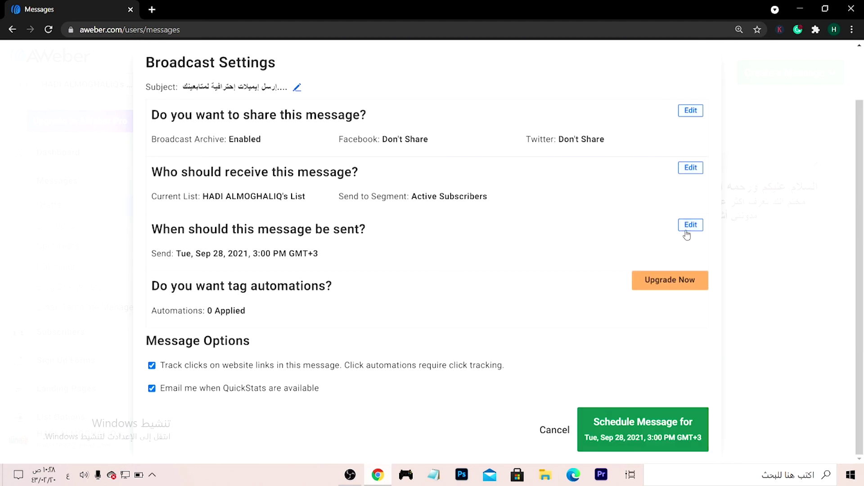
Step: Reopen the send schedule, review the message options for click tracking and QuickStats emails, and apply the schedule settings
click(689, 225)
scroll(365, 321, down, 7)
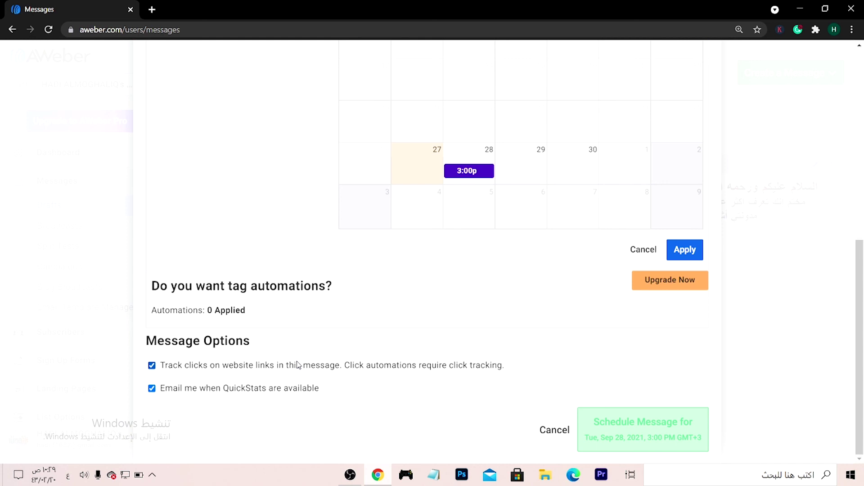
click(152, 366)
click(688, 251)
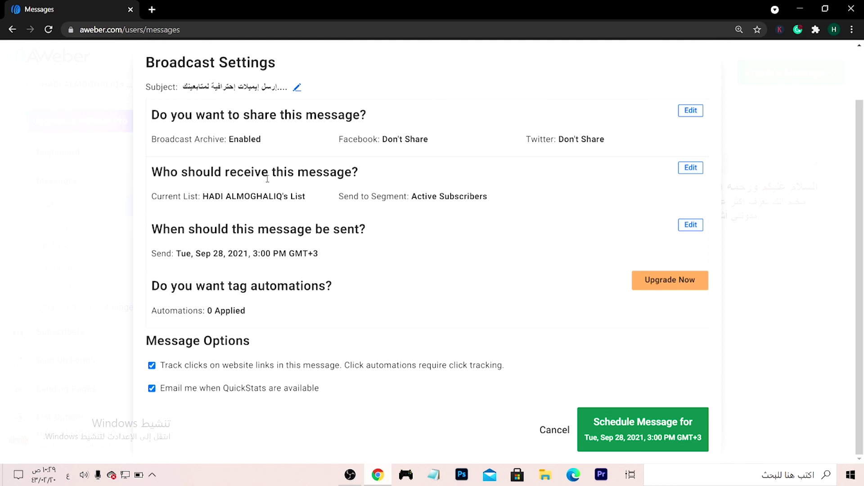
Step: Recheck and reapply the send time, and schedule the message for Tue, Sep 28, 2021, 3:00 PM GMT+3
click(687, 225)
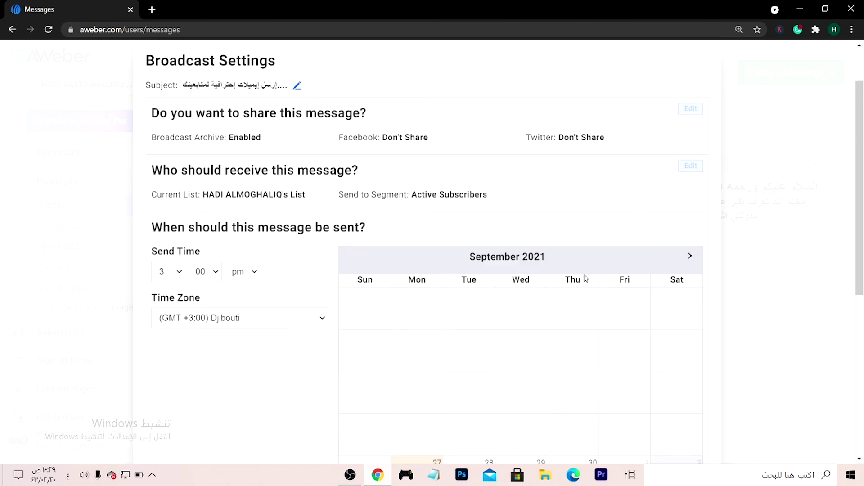
scroll(531, 277, down, 7)
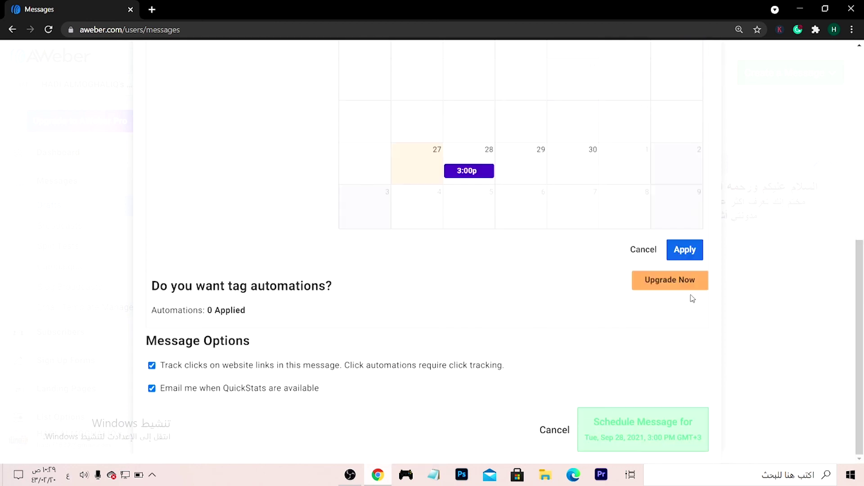
click(687, 250)
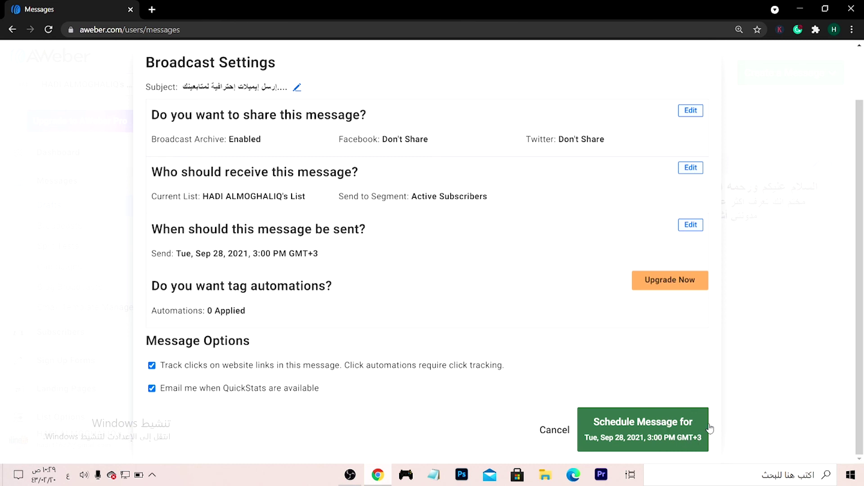
click(643, 439)
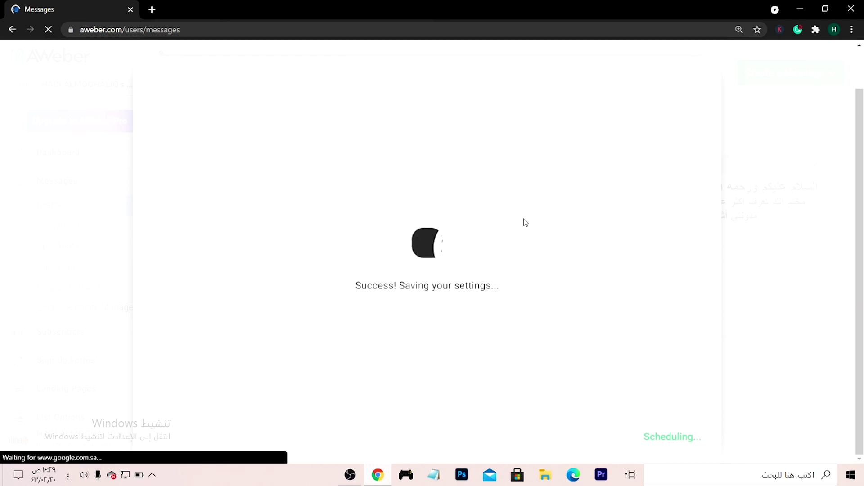